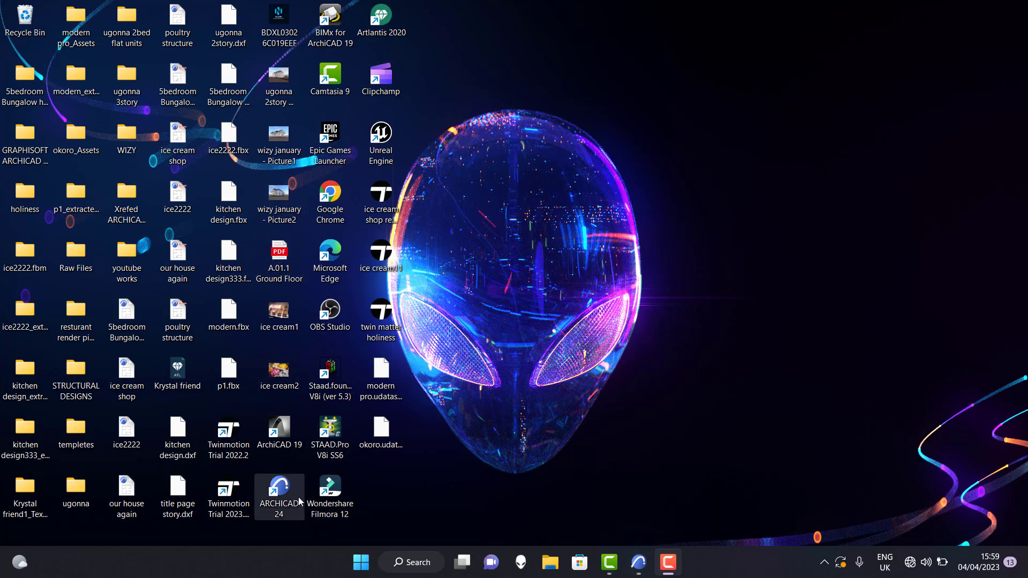
Switch to ARCHICAD and review the project, site, contact and client details in the Project Info.
left_click(638, 562)
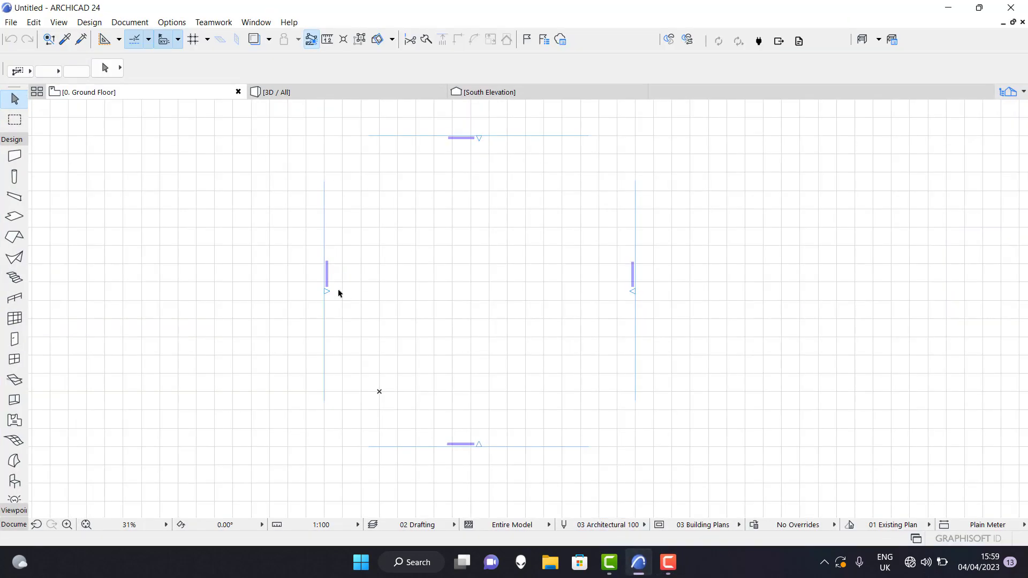
scroll(548, 358, "down", 3)
scroll(551, 335, "up", 3)
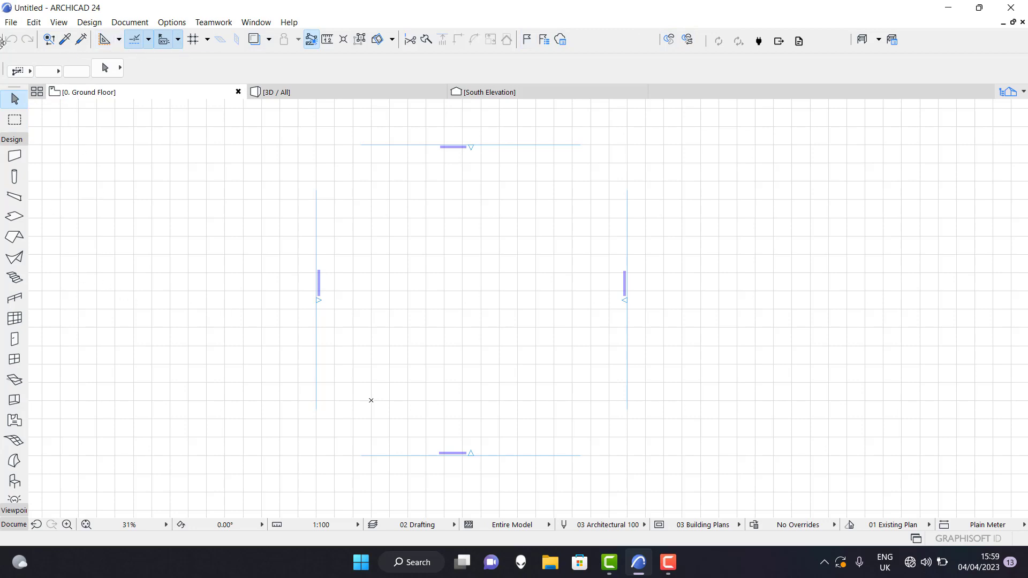
left_click(10, 22)
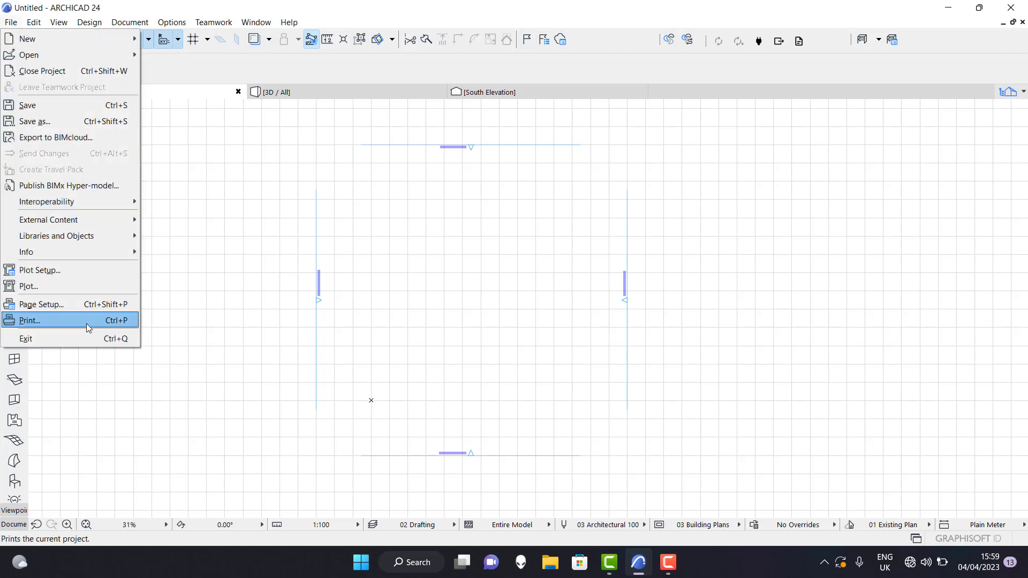
mouse_move(118, 252)
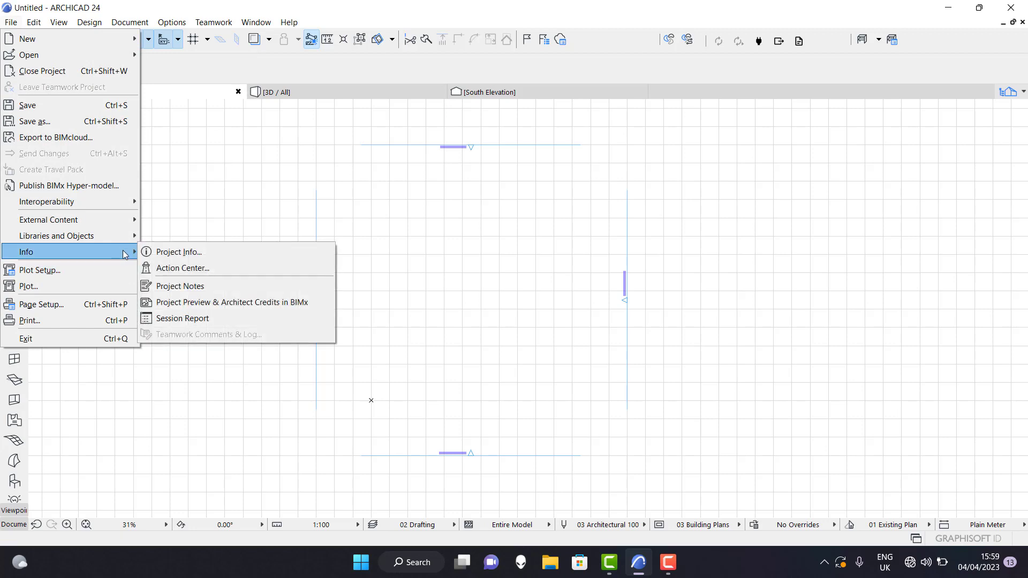
left_click(233, 253)
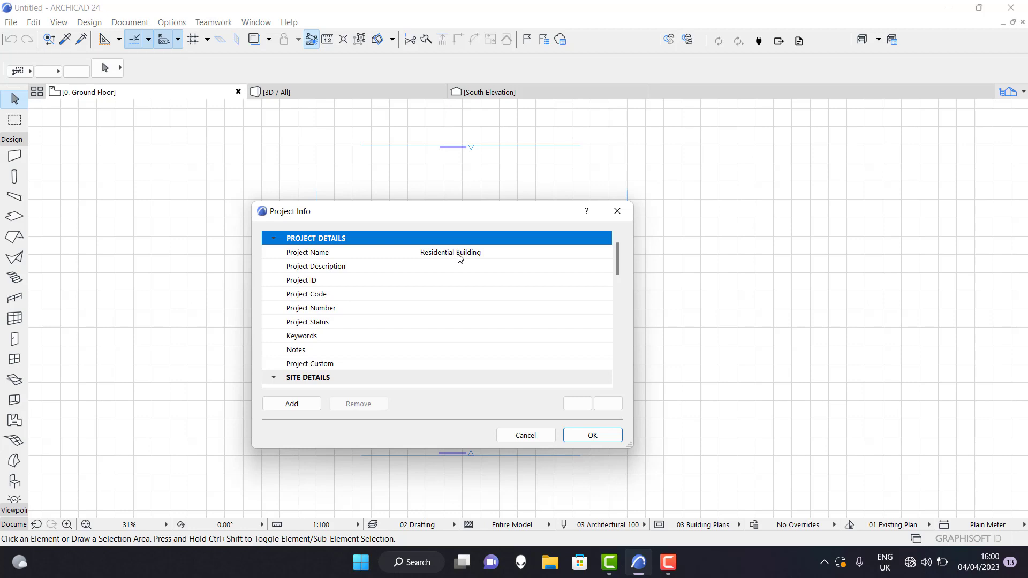
scroll(412, 321, "down", 3)
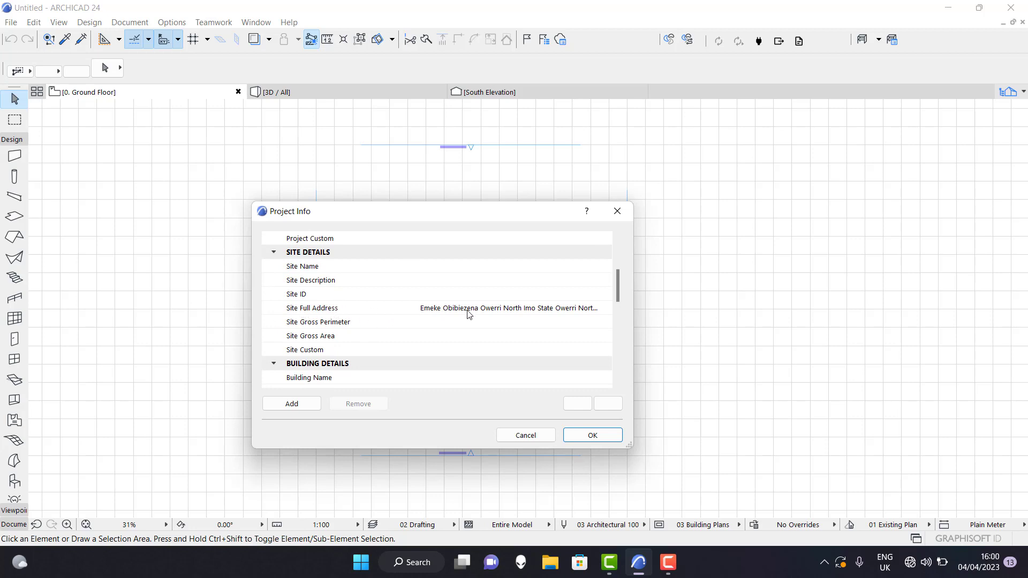
scroll(477, 315, "down", 6)
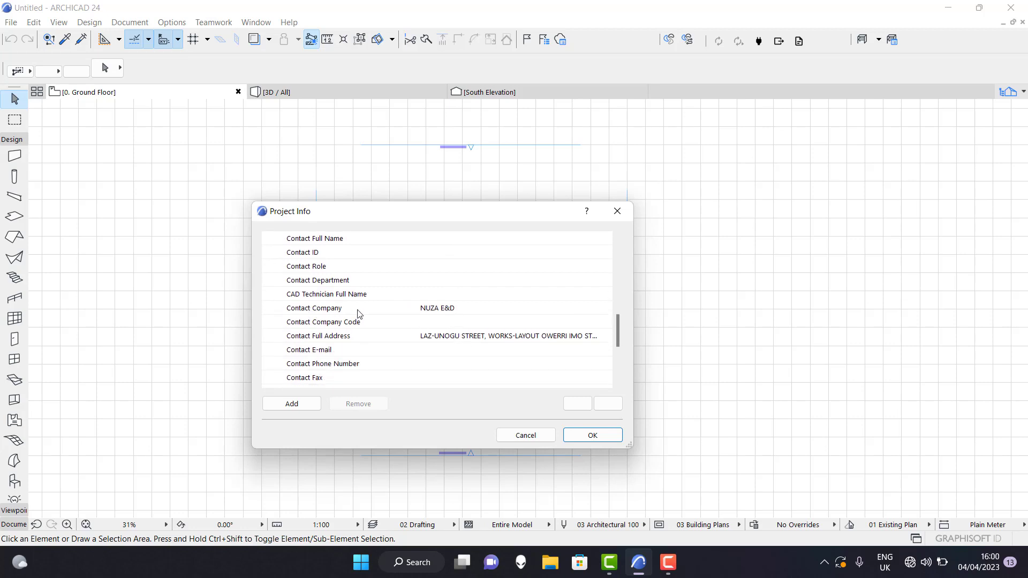
scroll(413, 355, "down", 3)
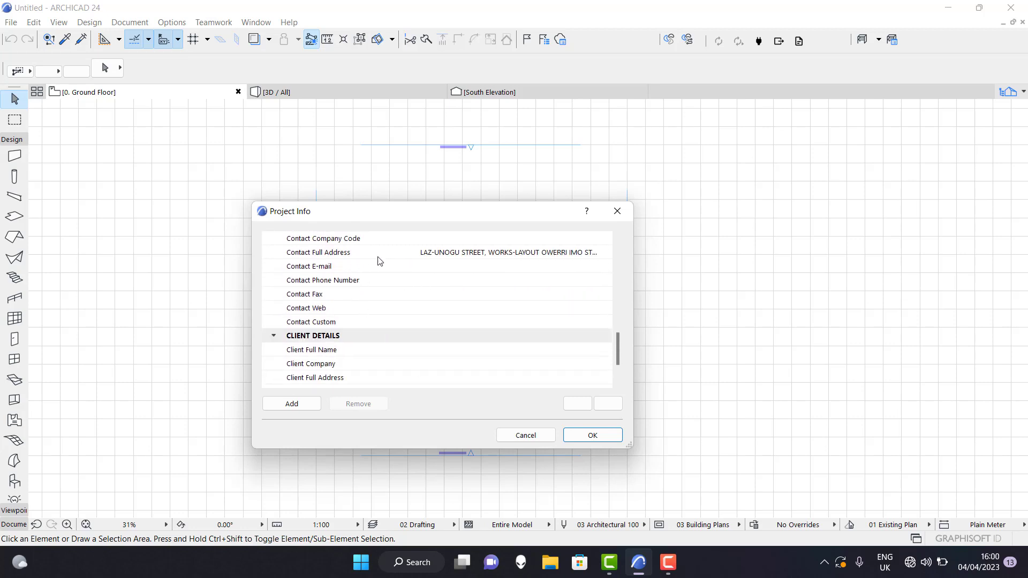
scroll(460, 324, "down", 3)
left_click(591, 435)
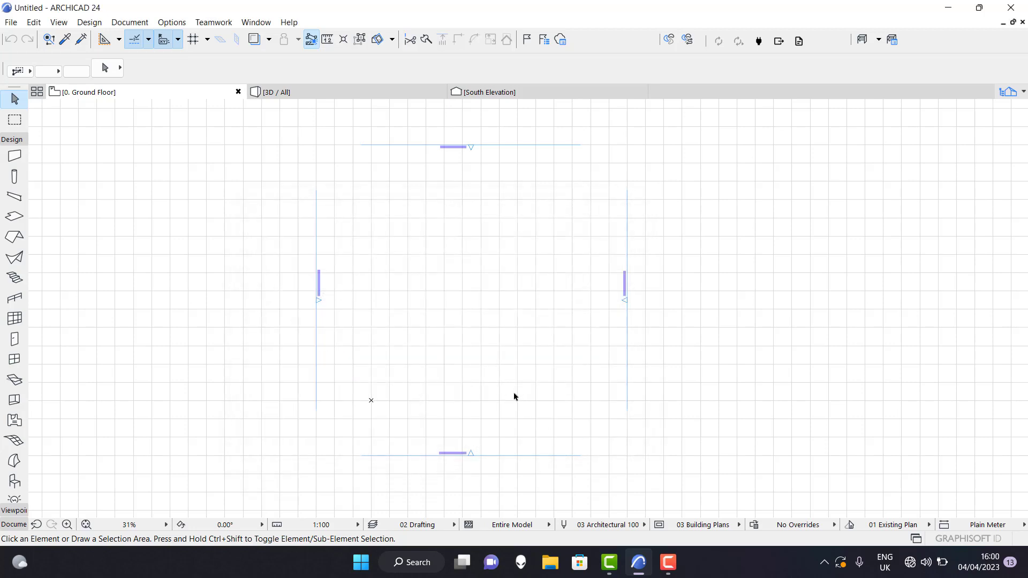
Open the A3 Landscape master layout.
left_click(1023, 93)
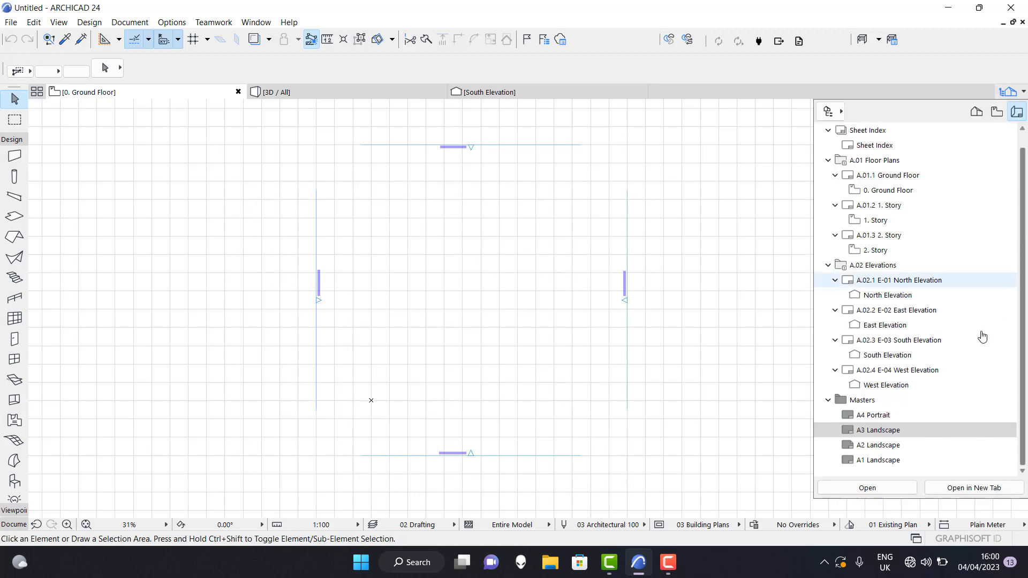
left_click(888, 431)
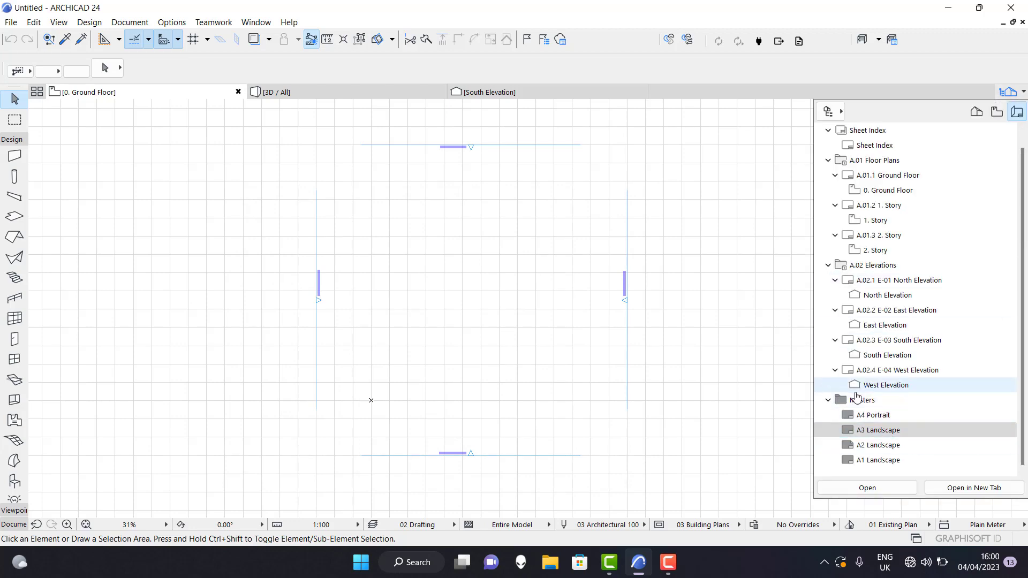
double_click(880, 433)
Examine the company, project and drawing fields in the A3 title block, and close the master layout.
scroll(615, 270, "up", 5)
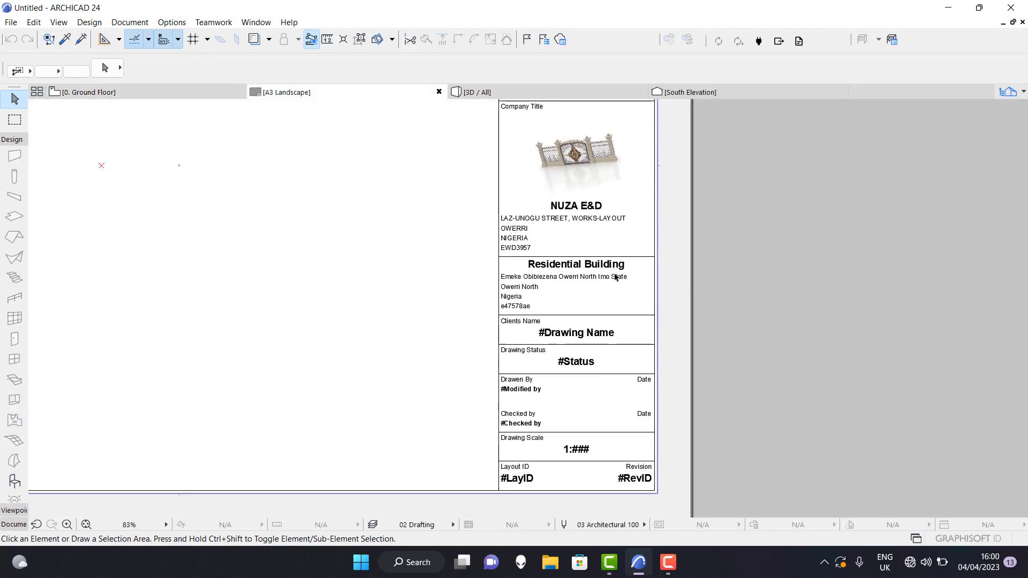
scroll(546, 218, "up", 3)
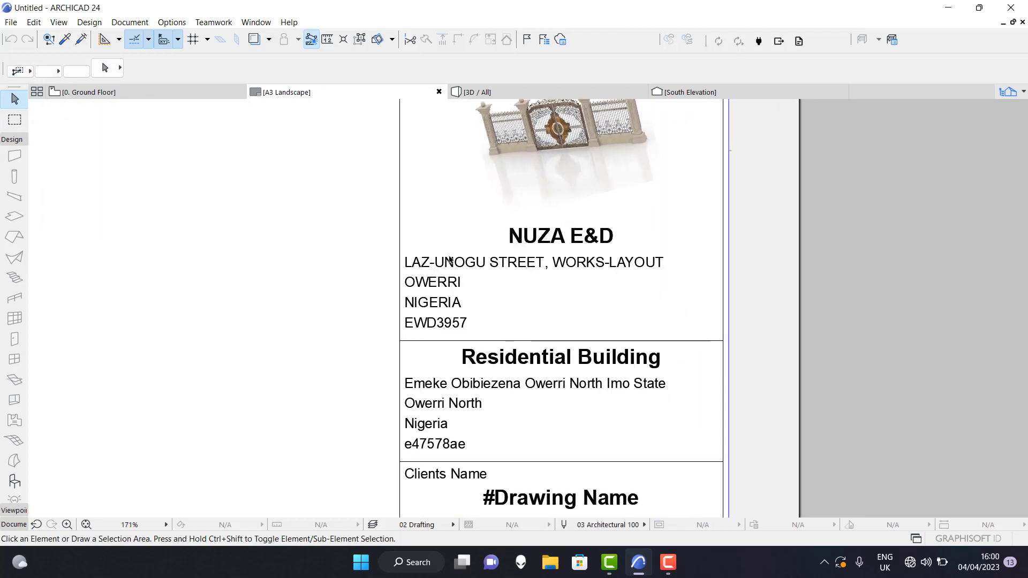
scroll(506, 222, "down", 3)
scroll(523, 331, "up", 3)
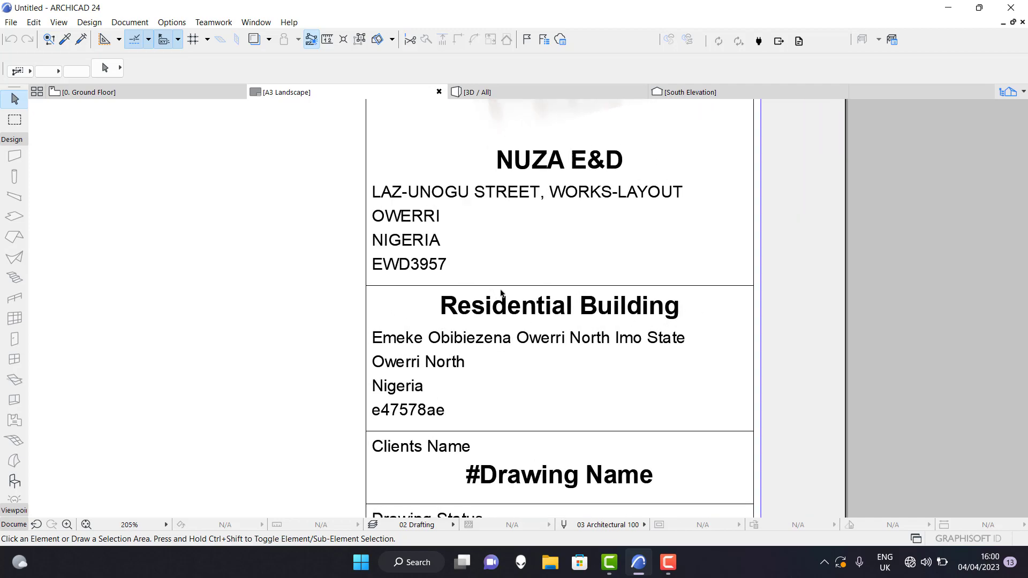
scroll(503, 293, "down", 3)
scroll(474, 329, "up", 3)
scroll(459, 312, "down", 5)
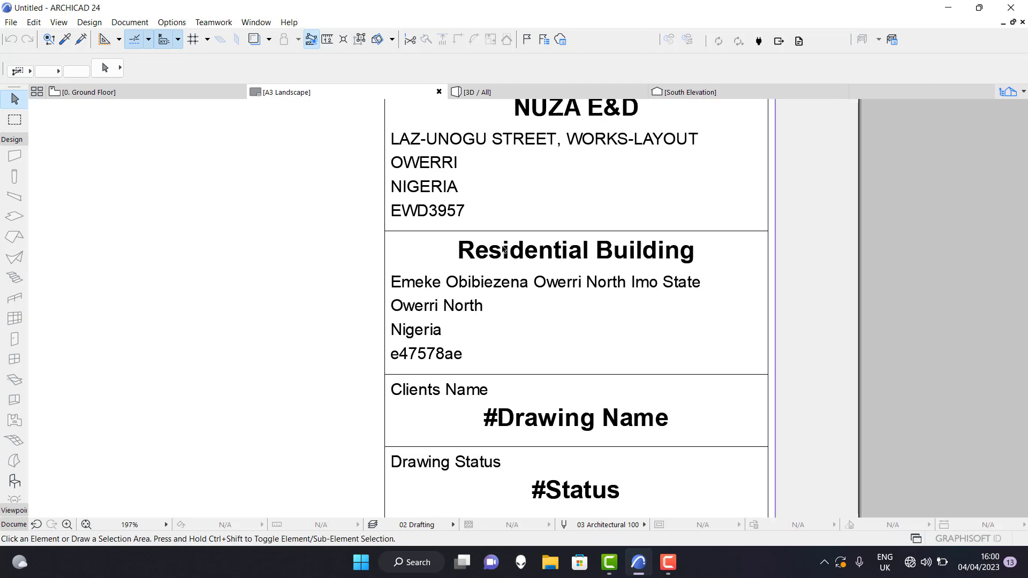
scroll(599, 351, "up", 3)
scroll(598, 351, "up", 1)
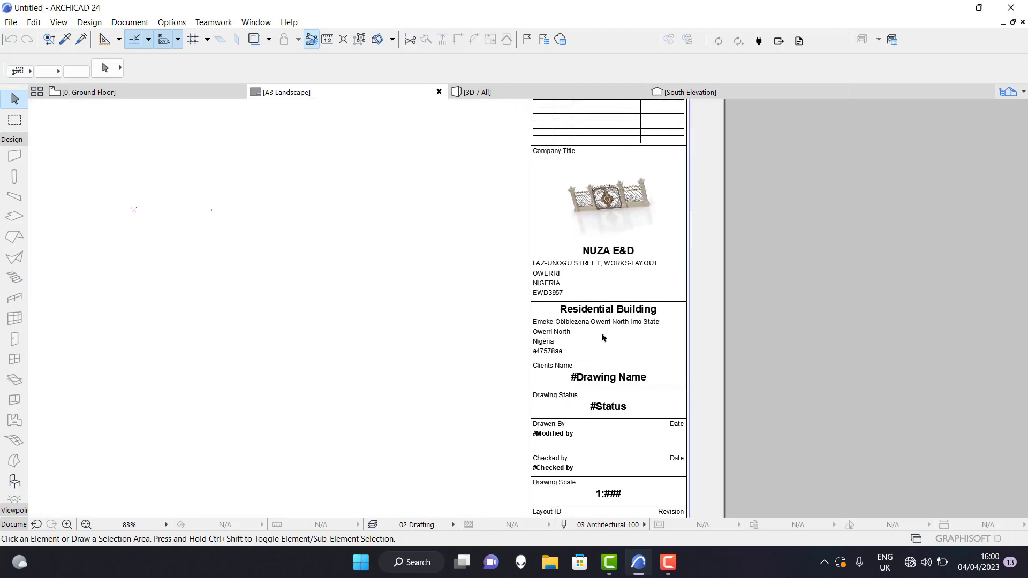
scroll(757, 374, "down", 2)
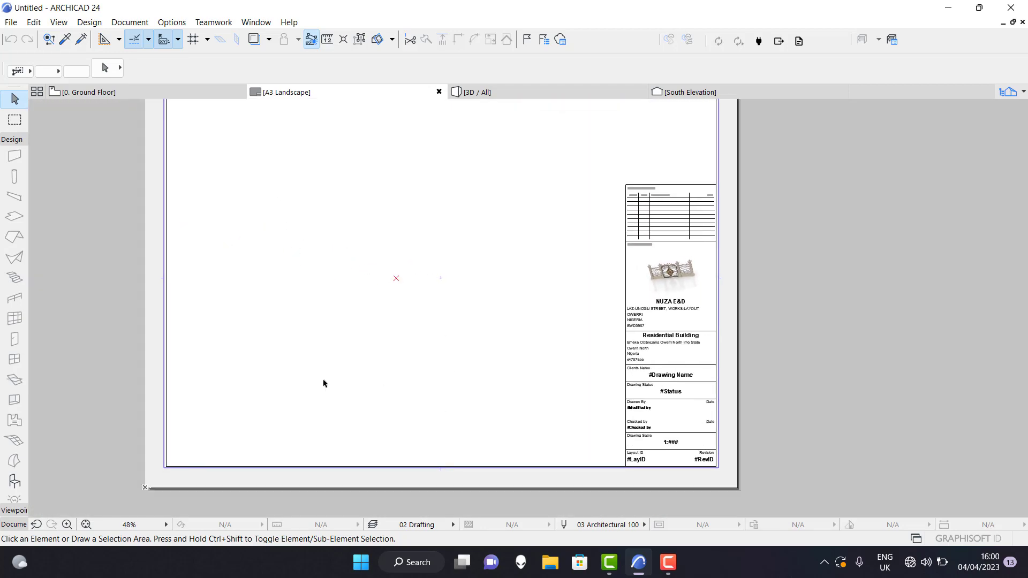
scroll(383, 409, "down", 1)
scroll(383, 408, "down", 1)
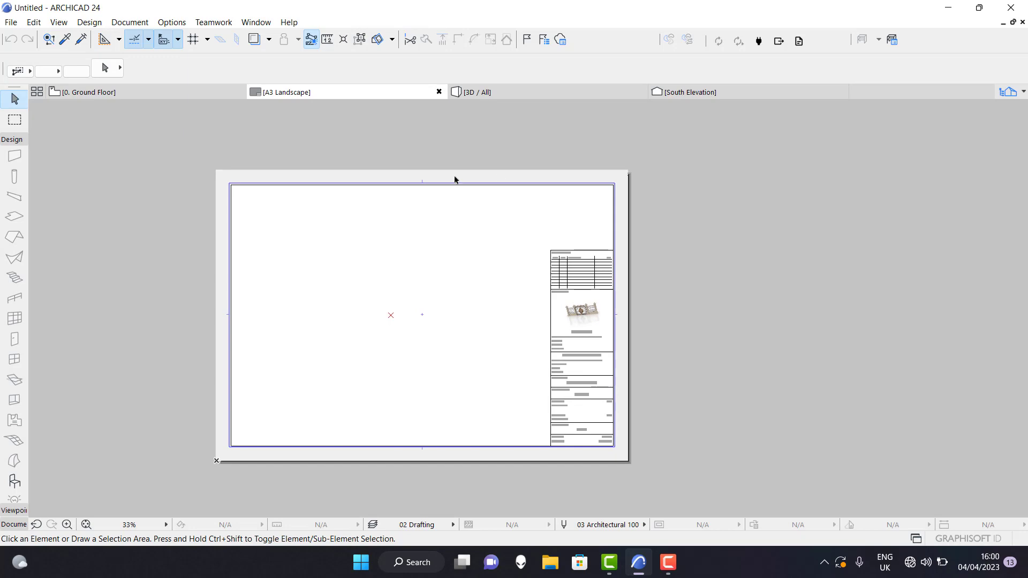
left_click(439, 92)
scroll(524, 321, "down", 3)
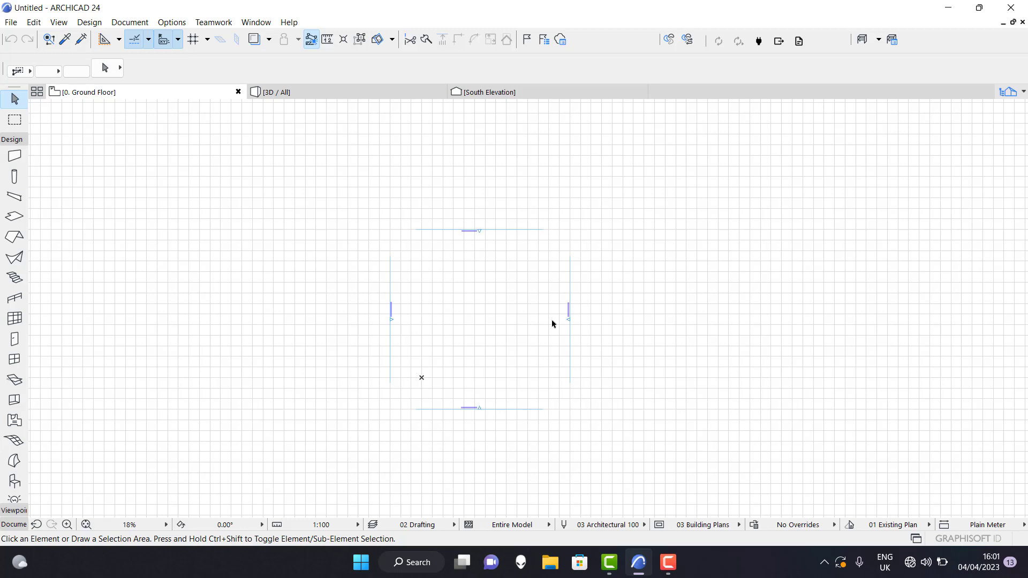
Set the project's working units to millimeter for length and square meter for area.
left_click(178, 25)
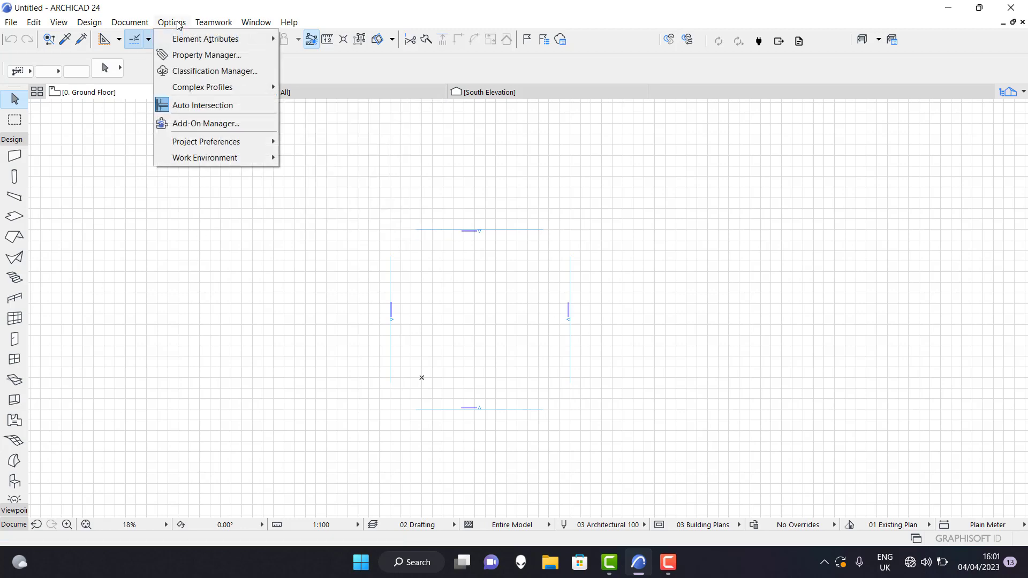
mouse_move(243, 143)
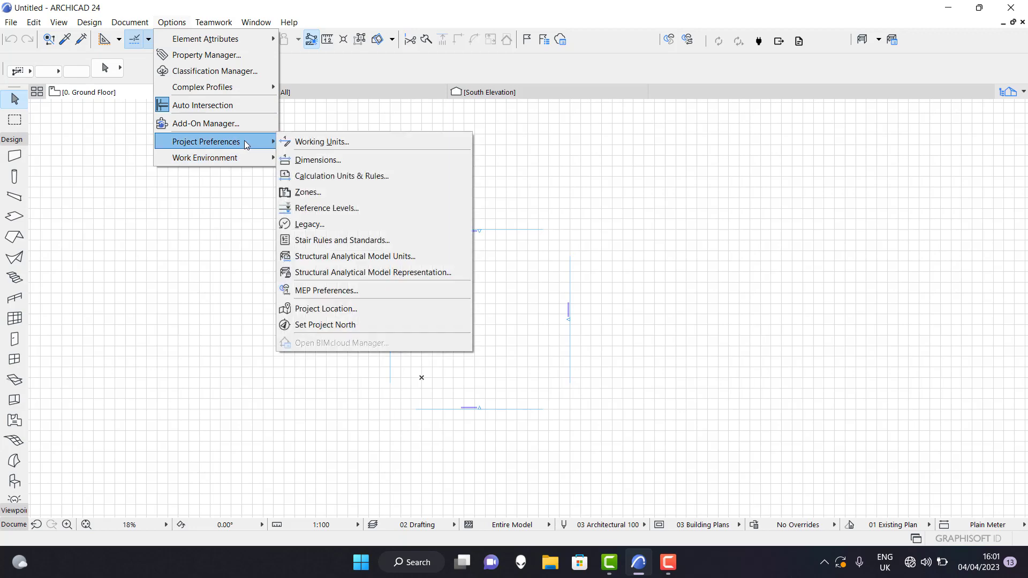
left_click(396, 153)
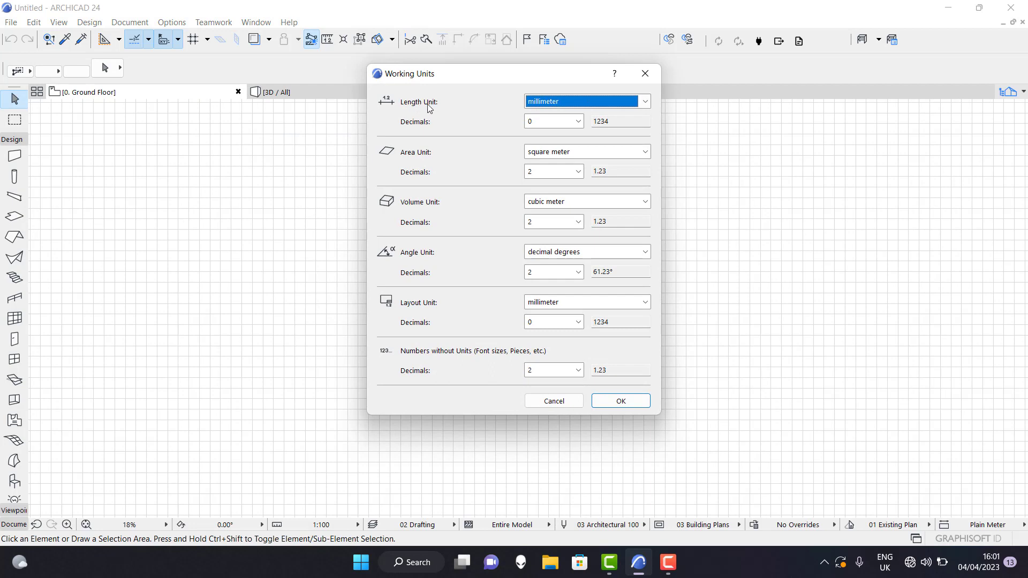
left_click(645, 104)
left_click(645, 104)
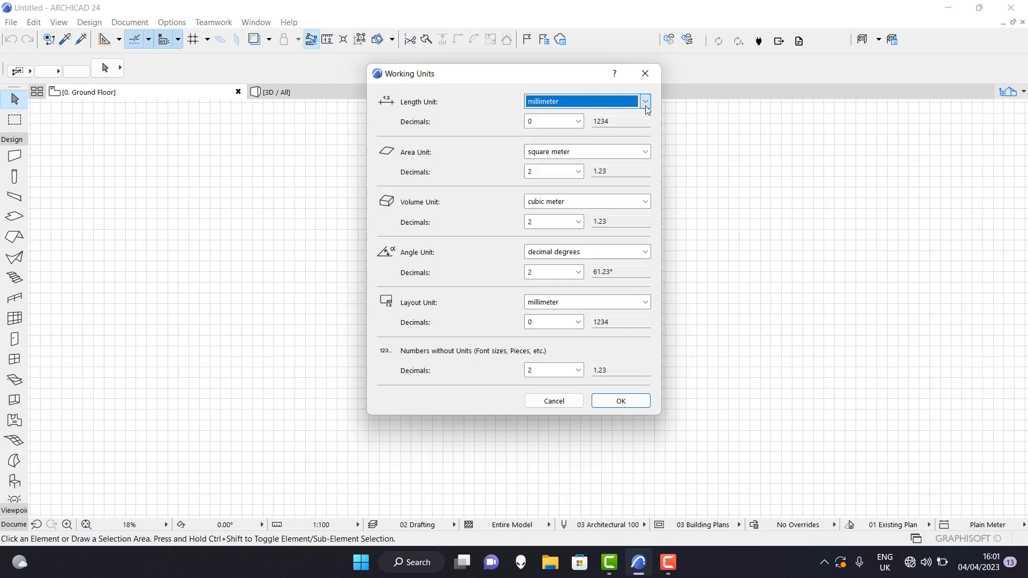
left_click(645, 103)
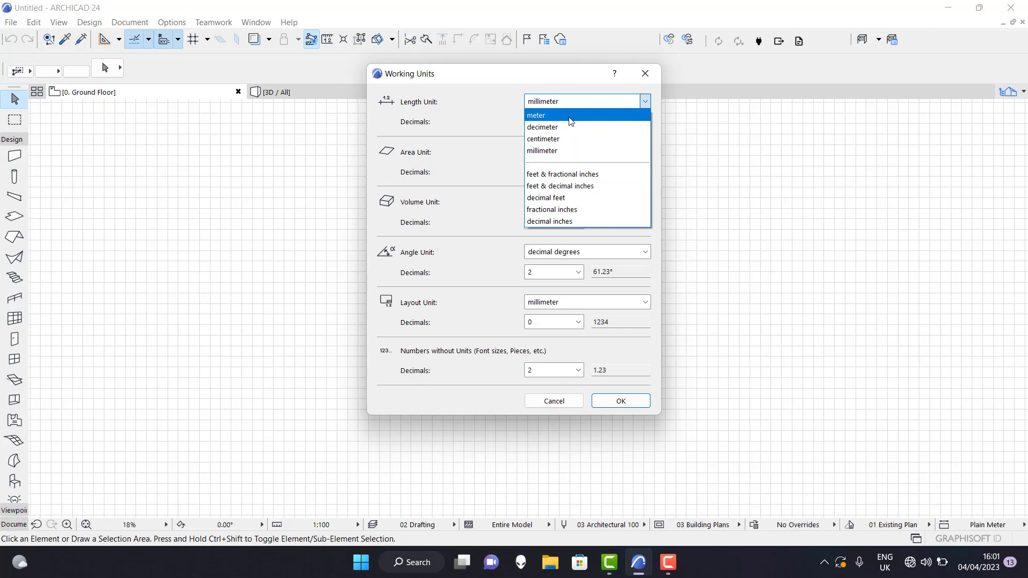
left_click(570, 119)
left_click(644, 103)
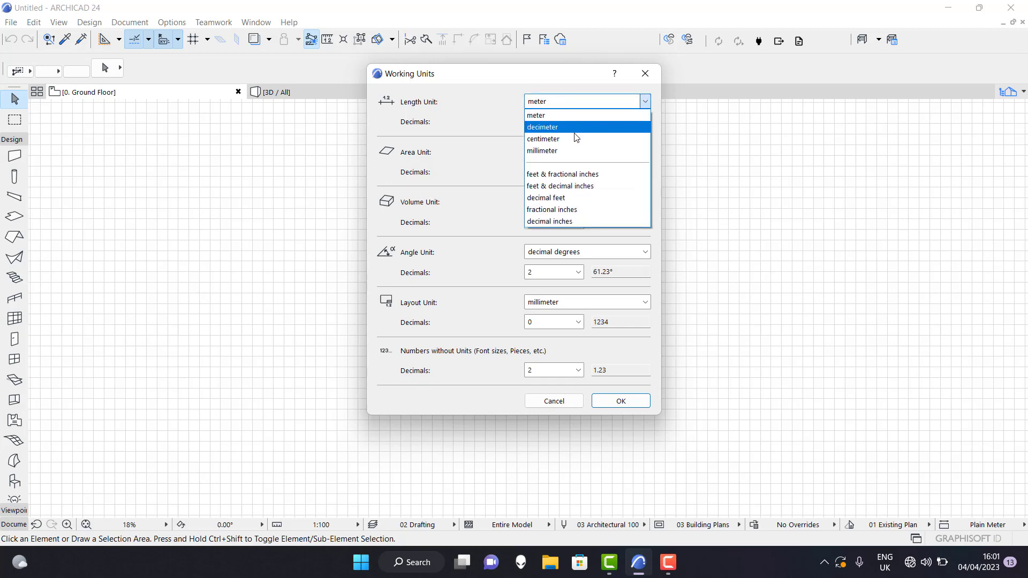
left_click(567, 151)
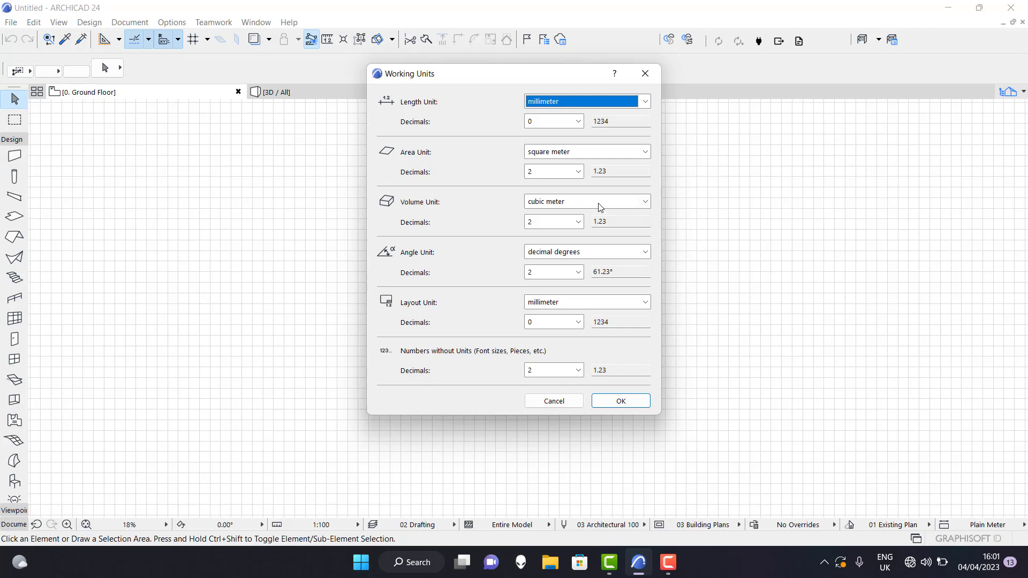
left_click(644, 153)
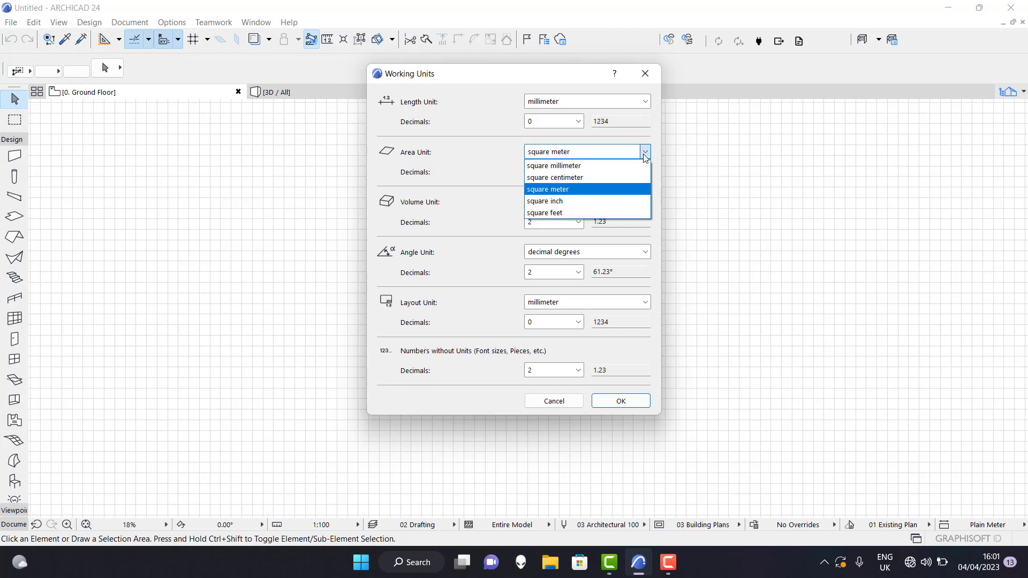
left_click(583, 190)
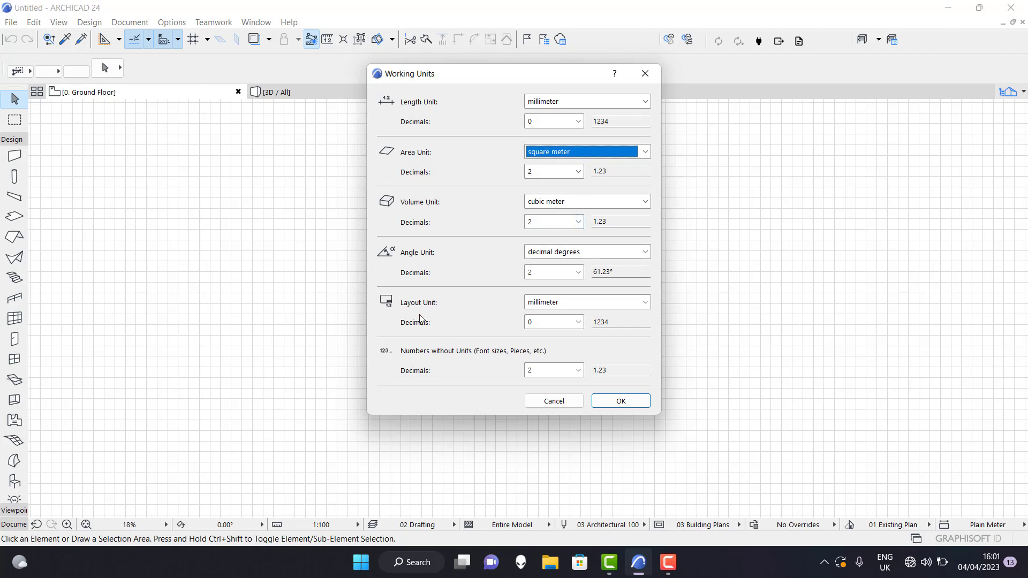
left_click(611, 402)
Set the project's dimension preferences to the Plain Millimeter standard.
left_click(171, 22)
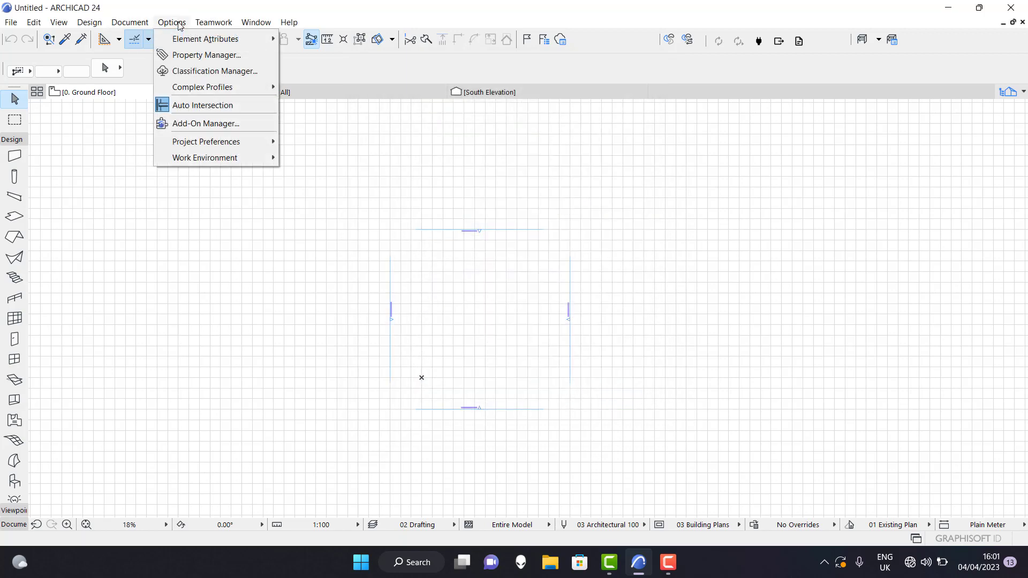
mouse_move(225, 141)
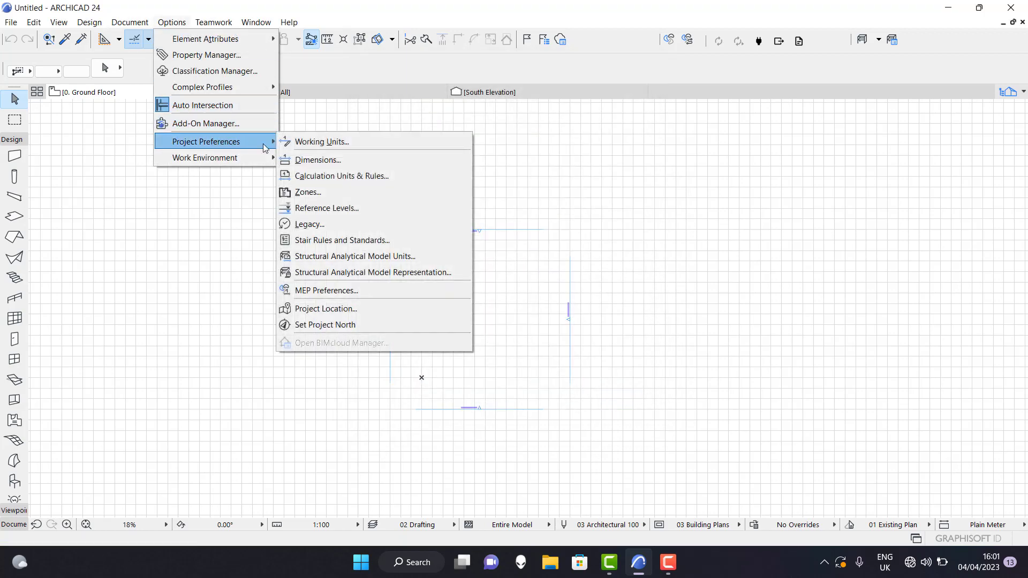
left_click(334, 161)
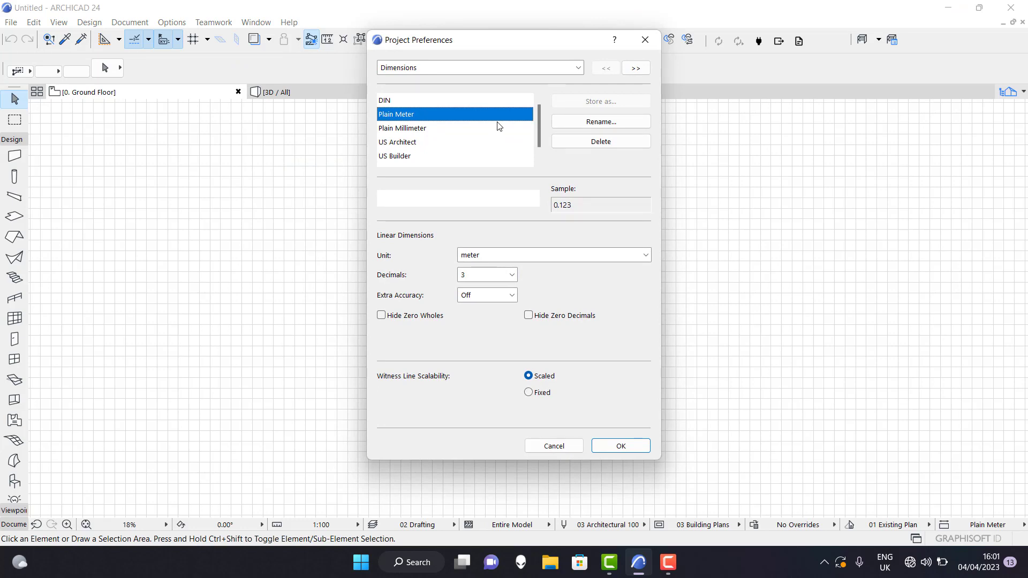
left_click(413, 130)
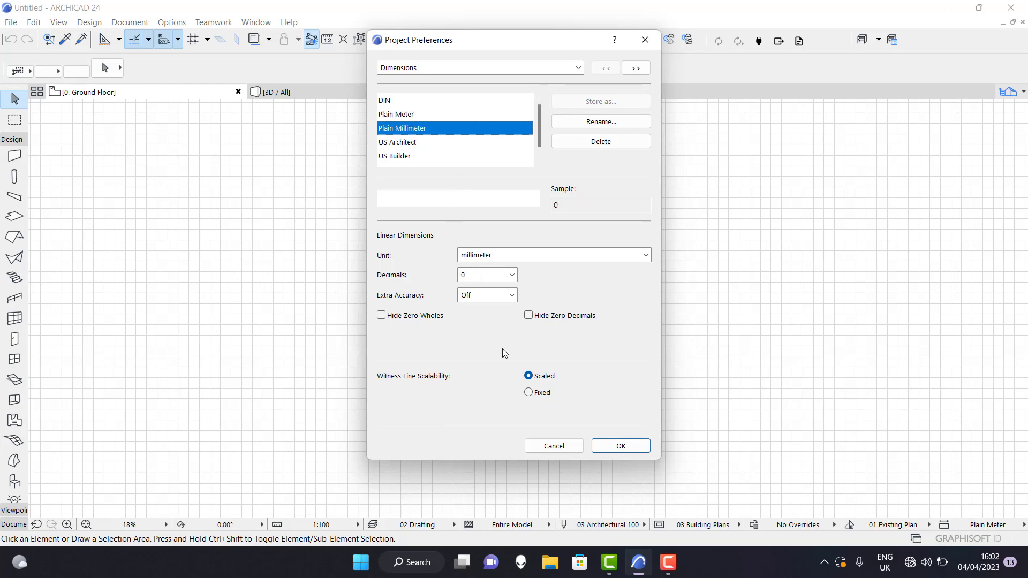
left_click(618, 446)
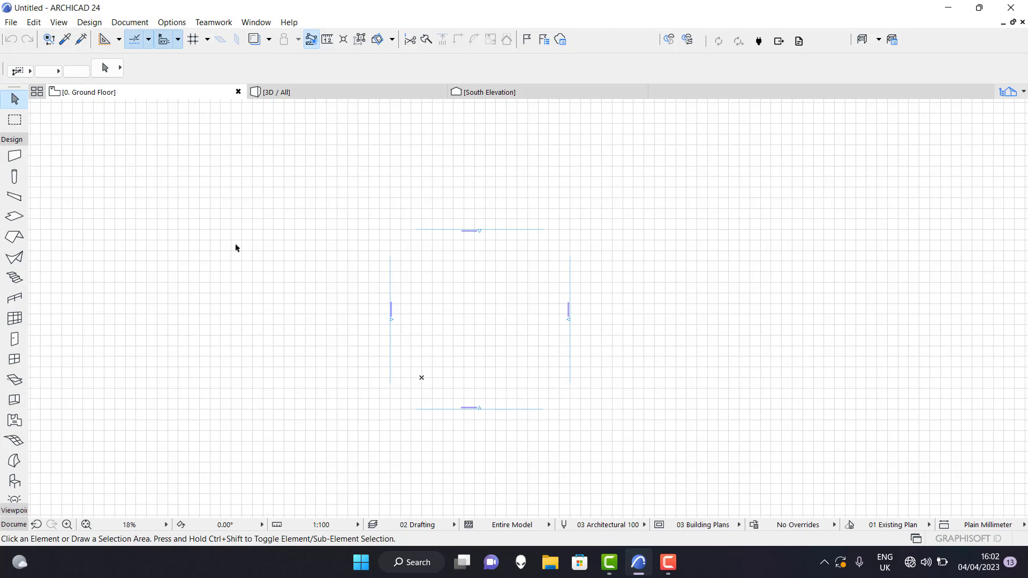
Set the height to next of the ground floor and story 1 to 3500 mm in the story settings.
left_click(89, 23)
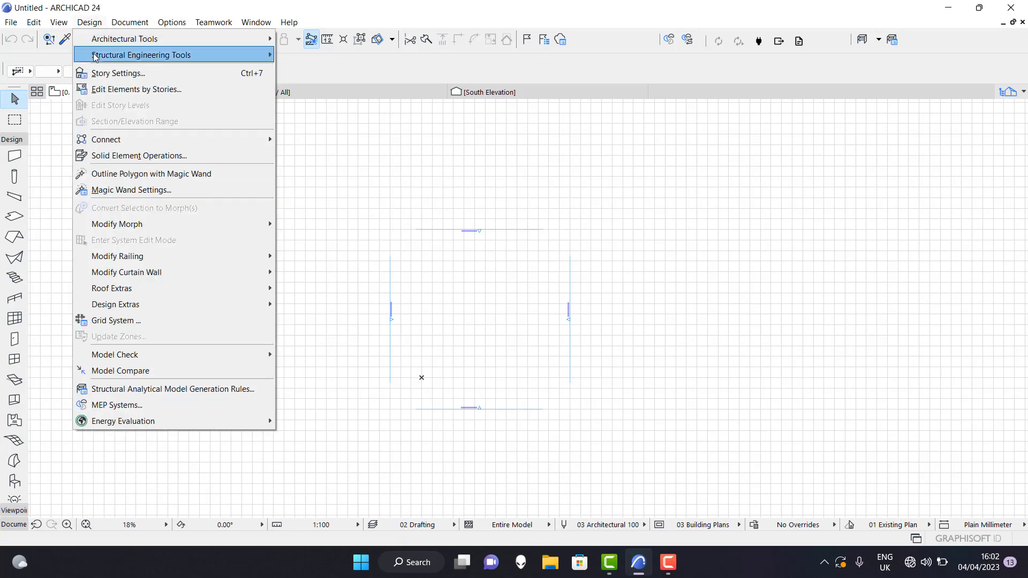
left_click(146, 73)
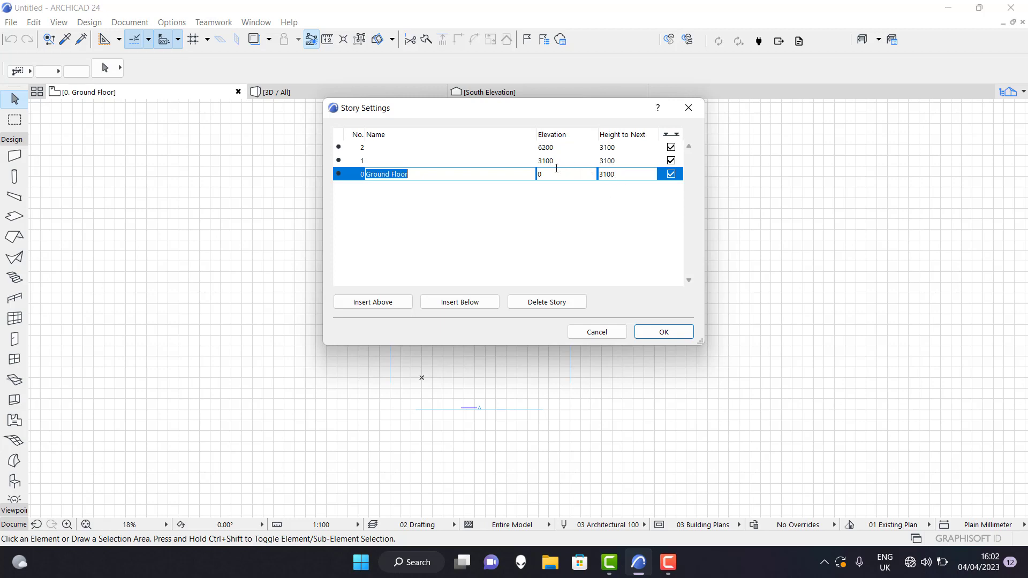
left_click(613, 175)
left_click(607, 161)
left_click_drag(604, 161, 616, 162)
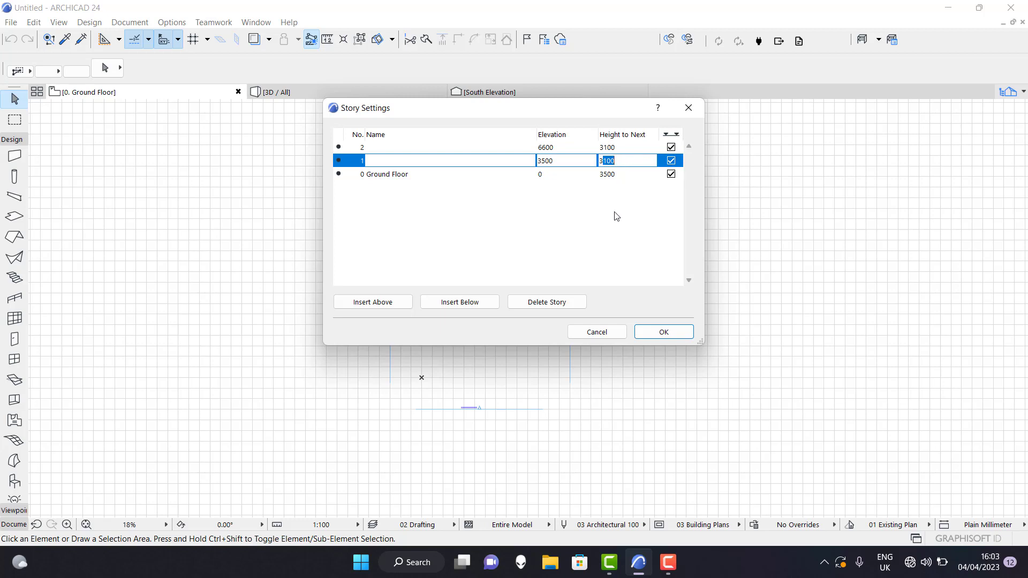
type("366")
key("BackSpace")
key("BackSpace")
key("BackSpace")
key("BackSpace")
type("3500")
Set the height to next of story 2 to 3500 mm.
left_click(606, 149)
left_click(607, 149)
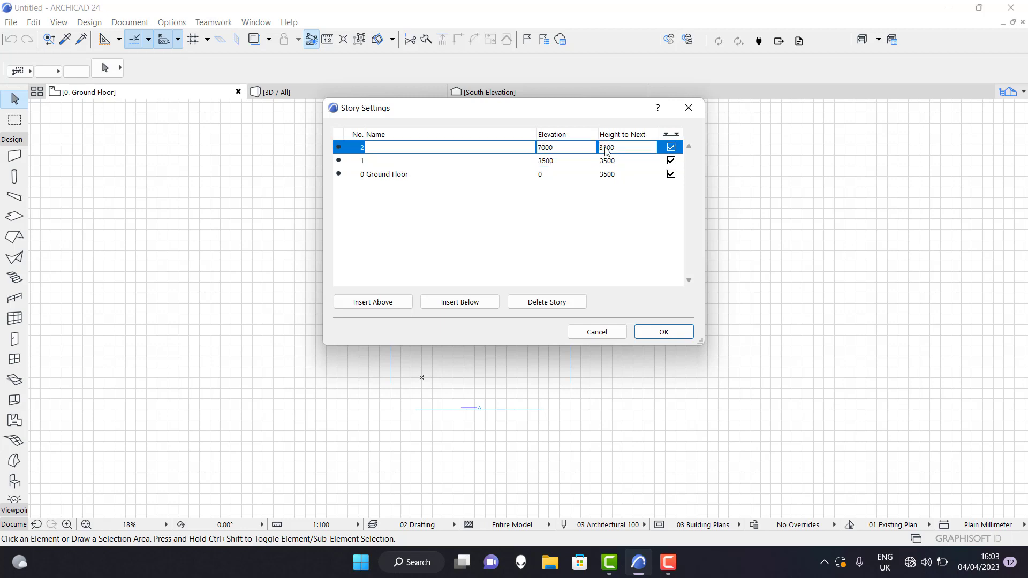
left_click_drag(617, 148, 605, 148)
type("500")
left_click(649, 329)
Insert a trial story above story 2, delete it again, and apply the story settings.
left_click(376, 304)
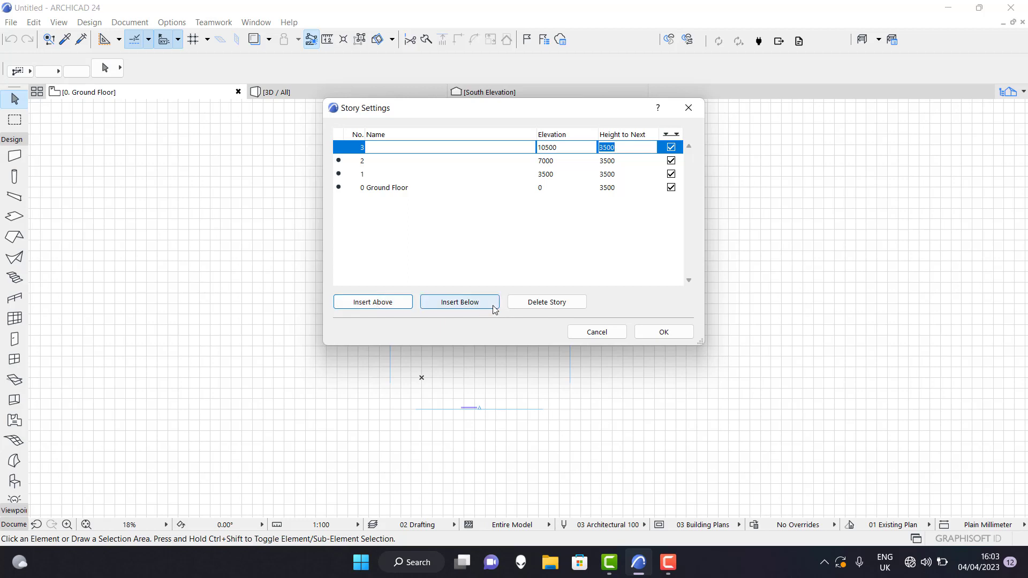
left_click(538, 304)
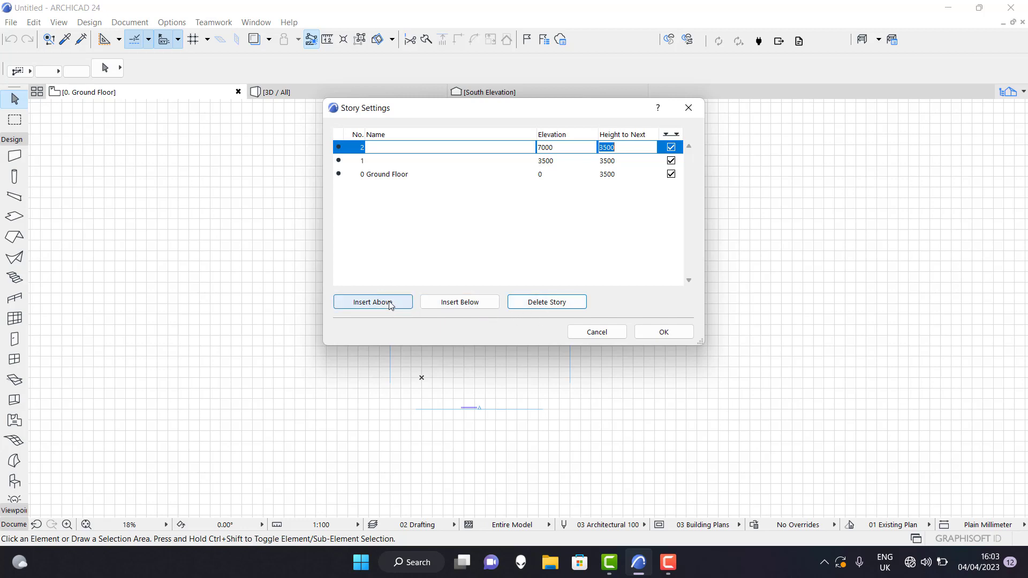
left_click(666, 336)
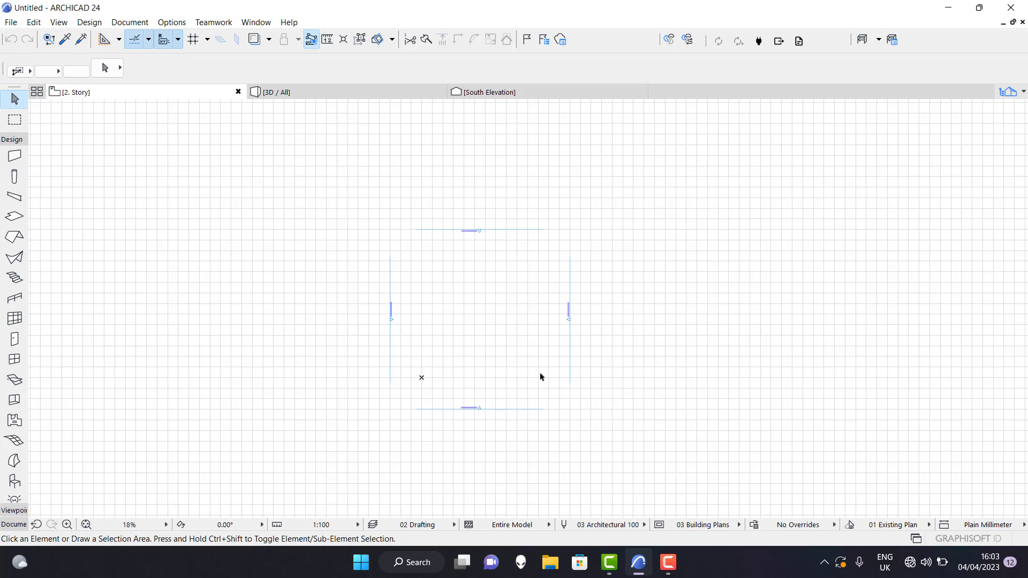
Set the home story in the Wall tool's default settings to 0. Ground Floor.
left_click(10, 160)
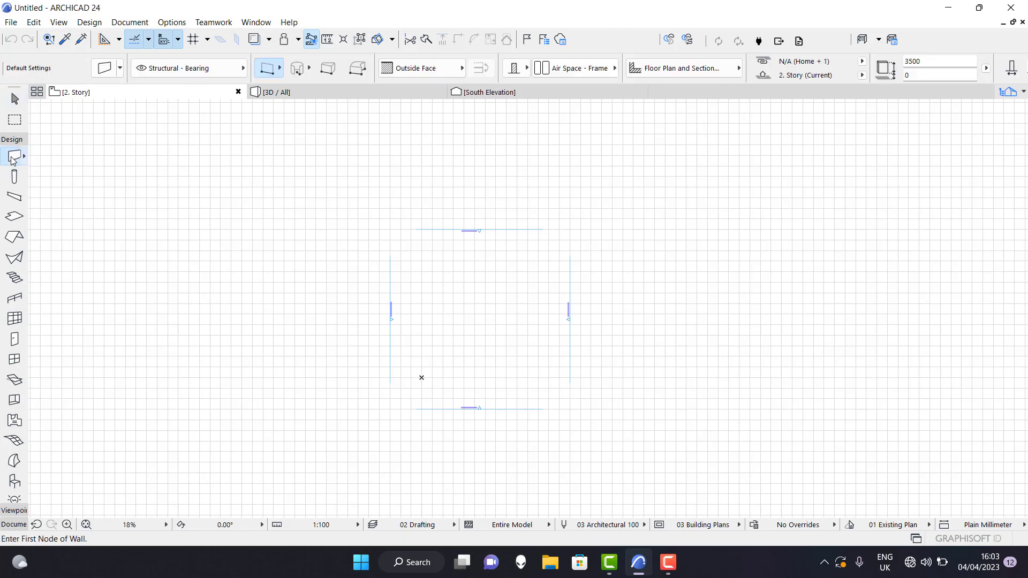
left_click(102, 68)
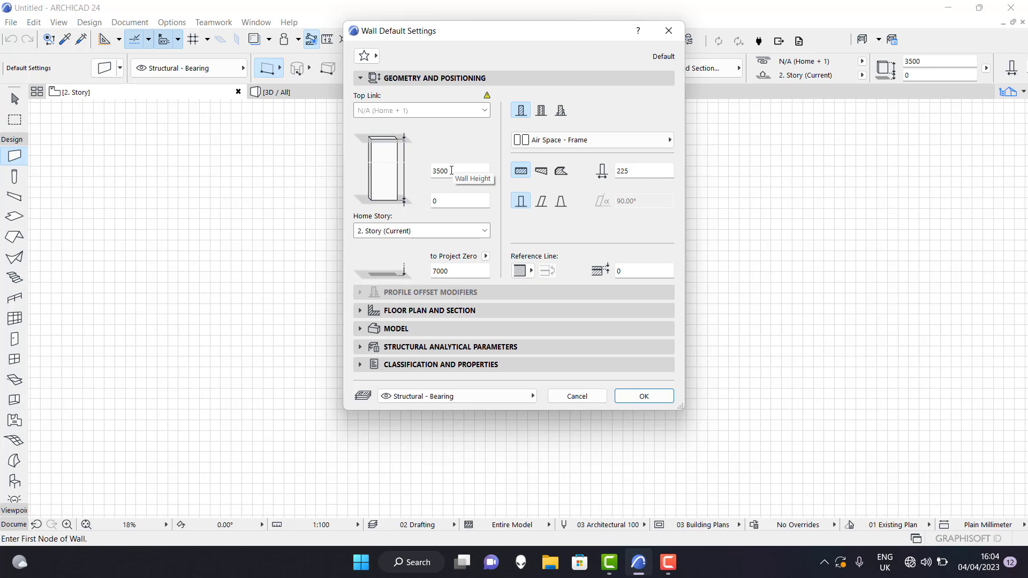
left_click(485, 231)
left_click(409, 270)
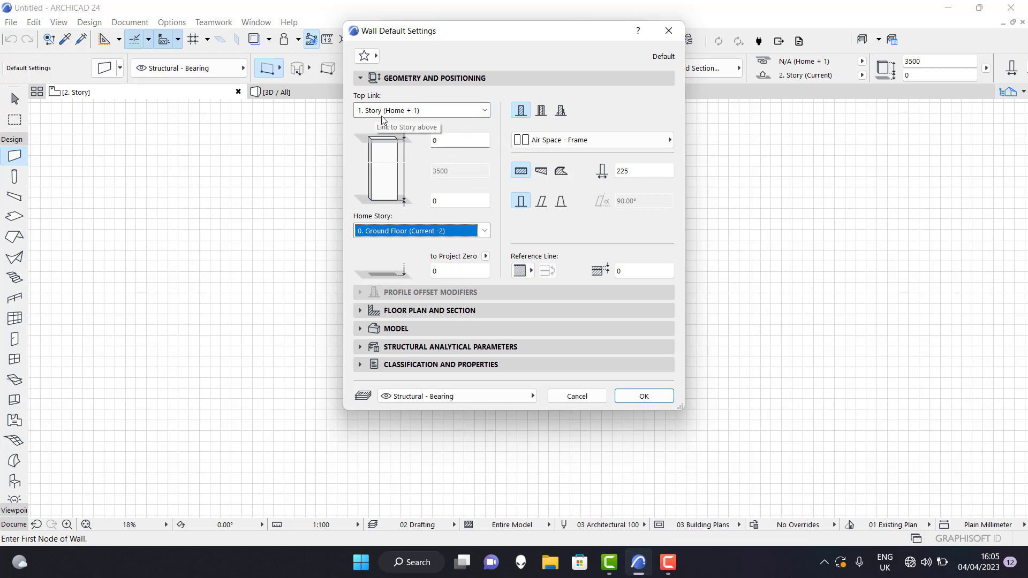
Try Not Linked and 2. Story as the wall's top link, and return it to 1. Story (Home + 1).
left_click(484, 112)
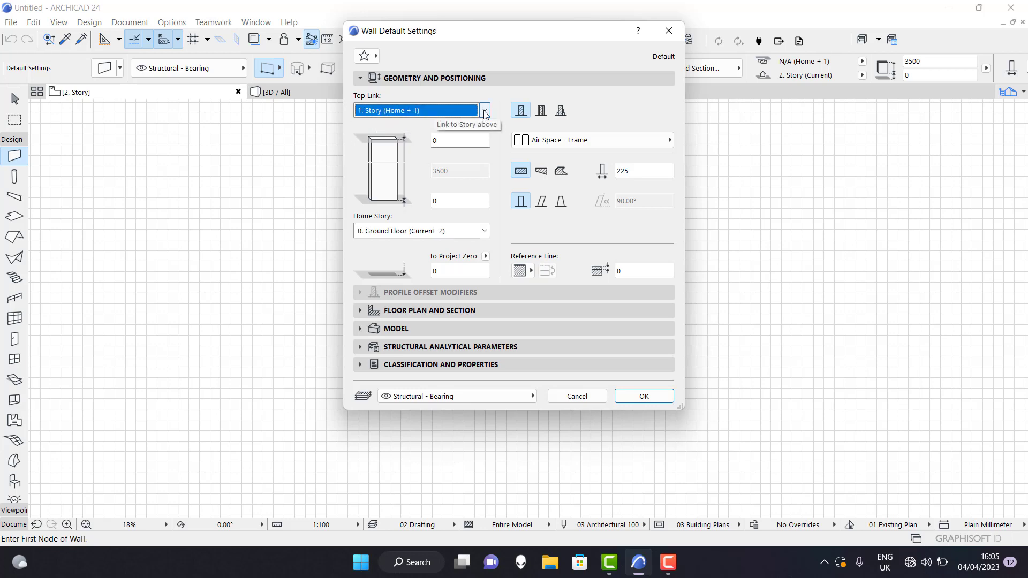
left_click(484, 112)
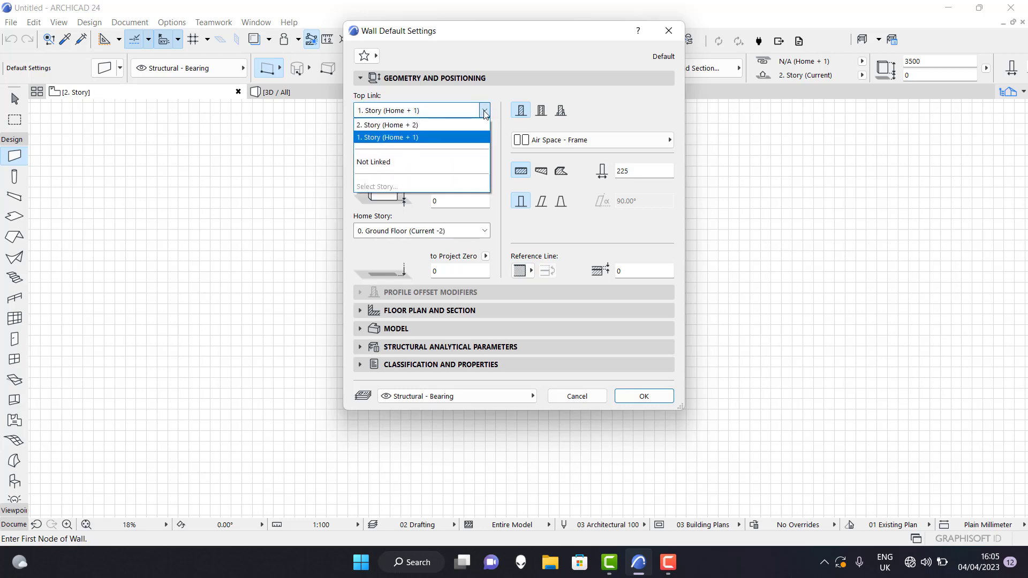
left_click(417, 162)
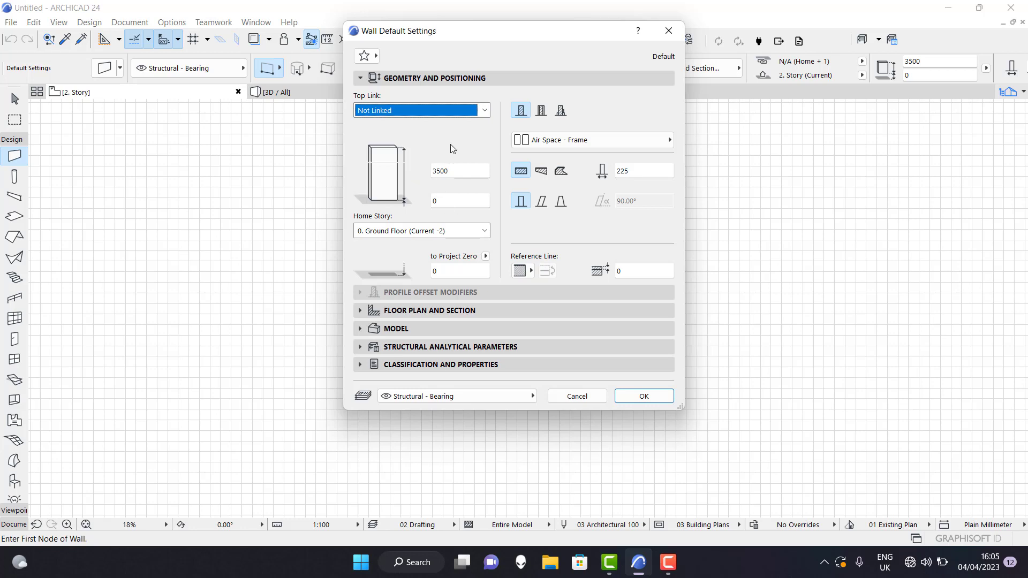
left_click(485, 110)
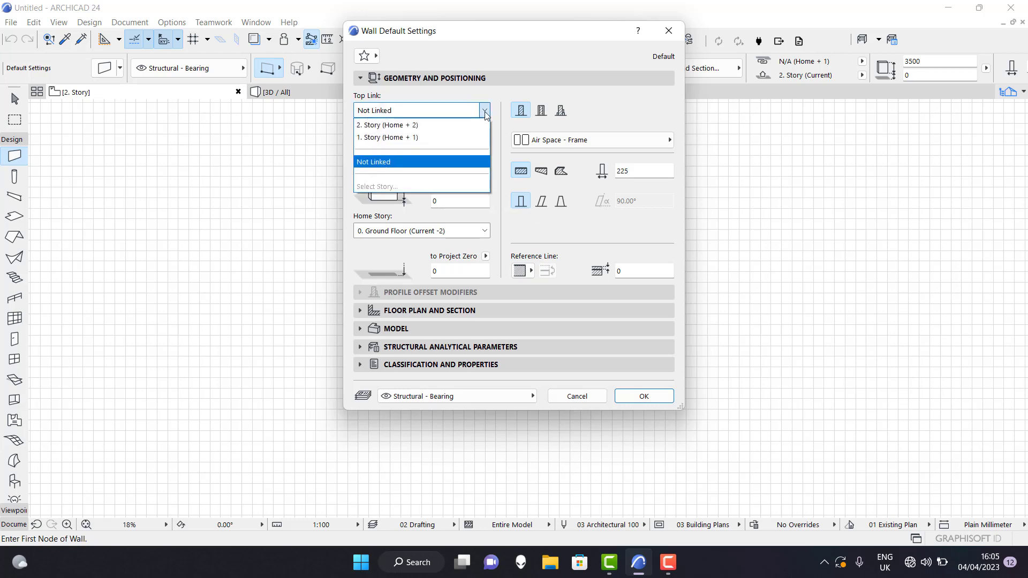
left_click(448, 126)
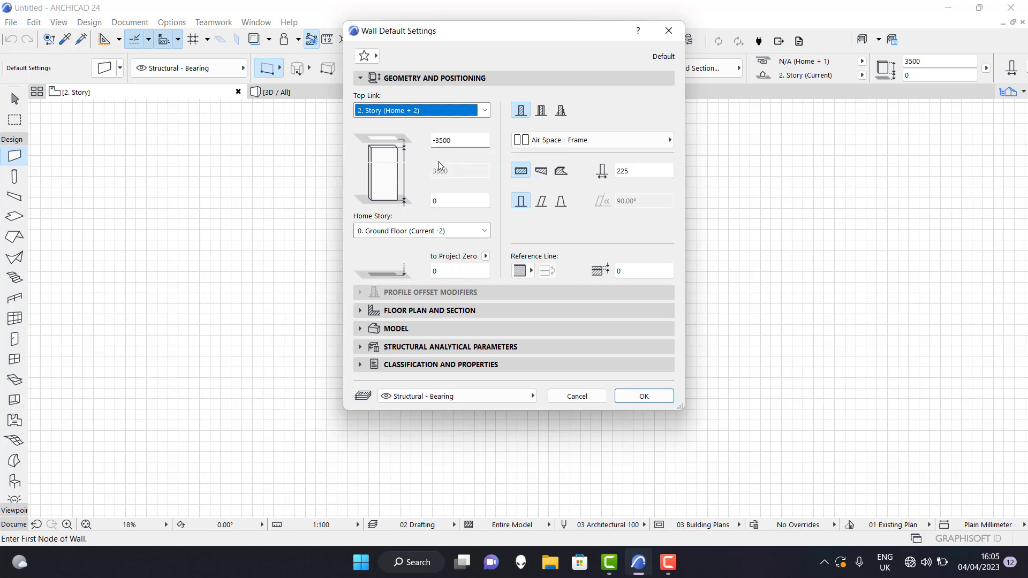
left_click(485, 111)
left_click(420, 140)
Try a wall thickness of 150 mm, and set it back to 225 mm.
left_click(439, 141)
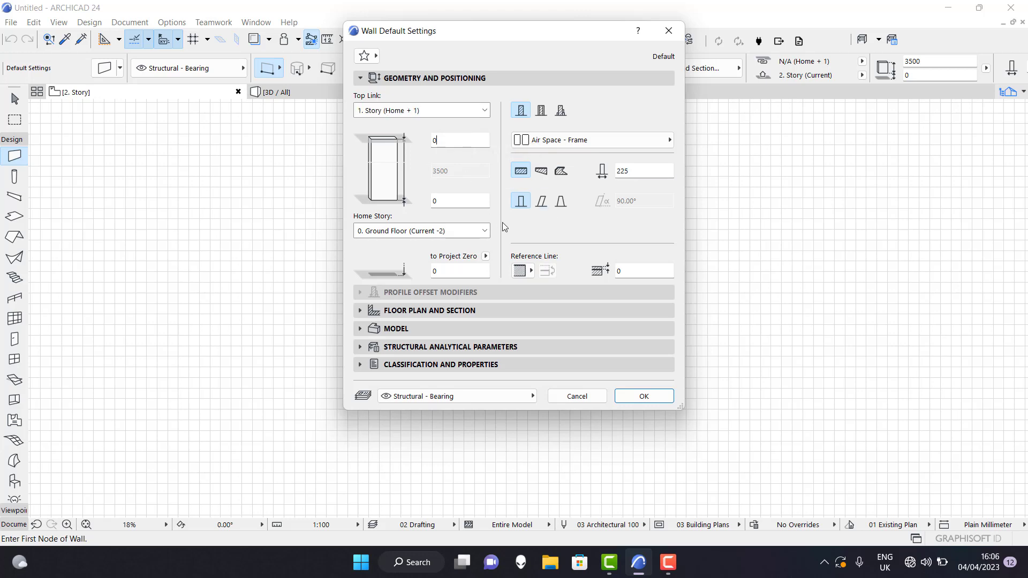
double_click(627, 172)
type("150")
double_click(633, 171)
type("22")
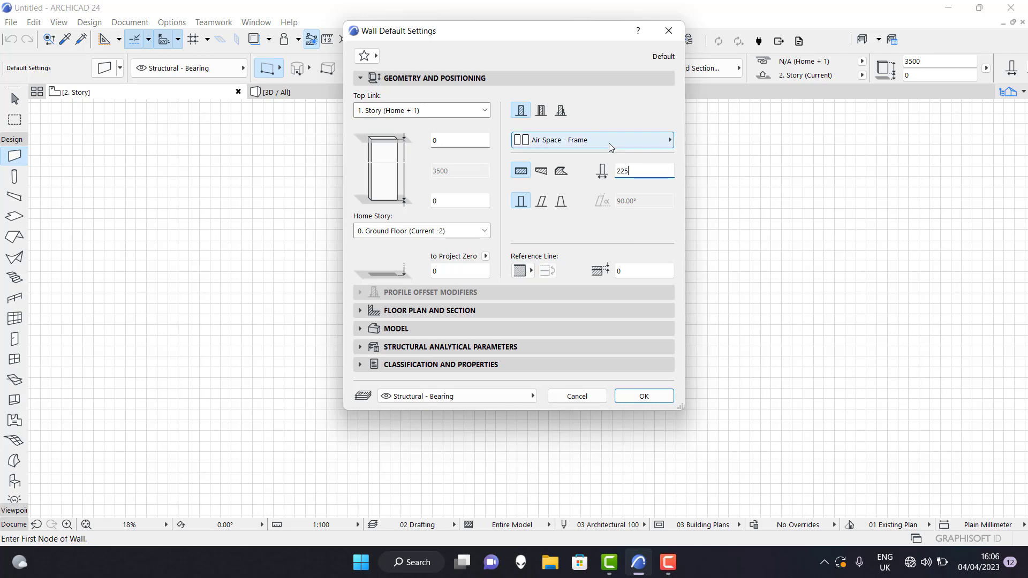
Review the building materials available for the wall without choosing another, and confirm the wall default settings.
left_click(608, 143)
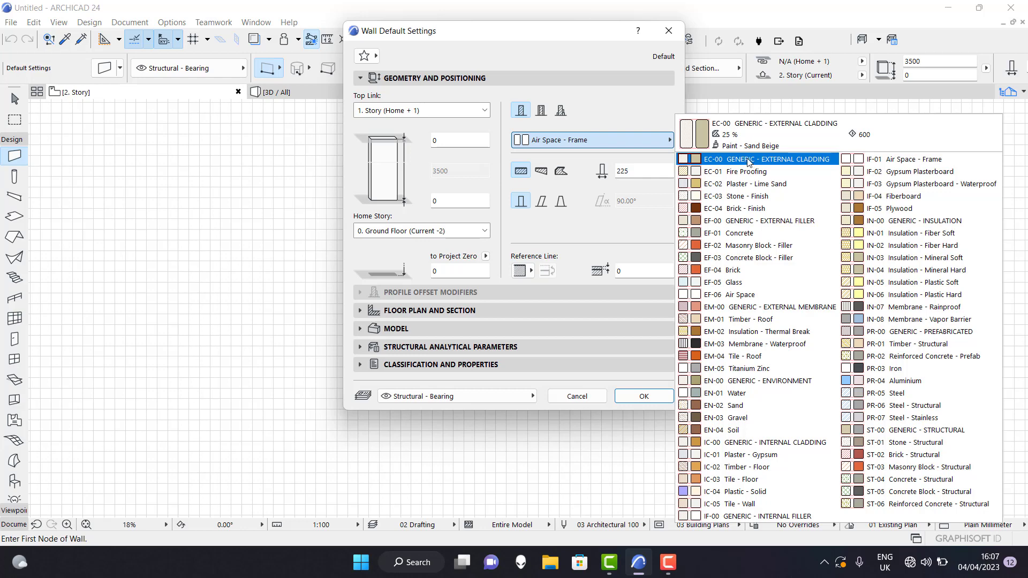
left_click(590, 234)
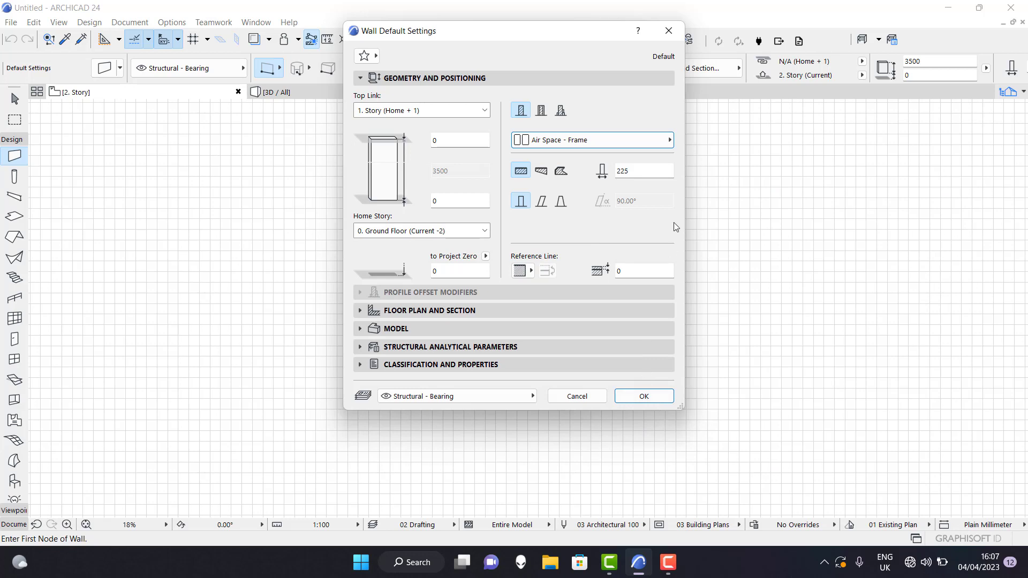
left_click(633, 399)
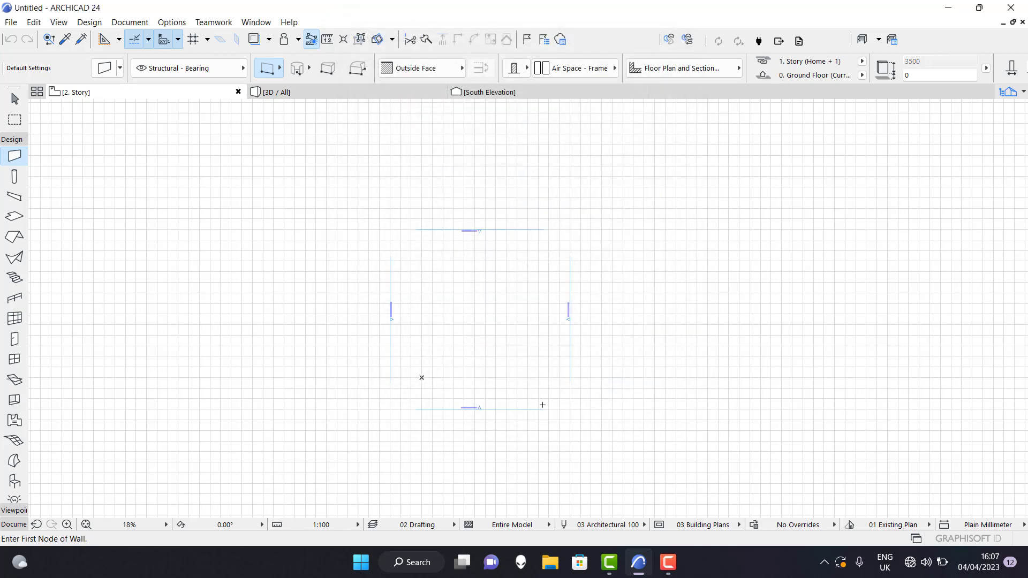
Try to draw a vertical wall while on the 2. Story plan, and undo it.
scroll(542, 405, "up", 2)
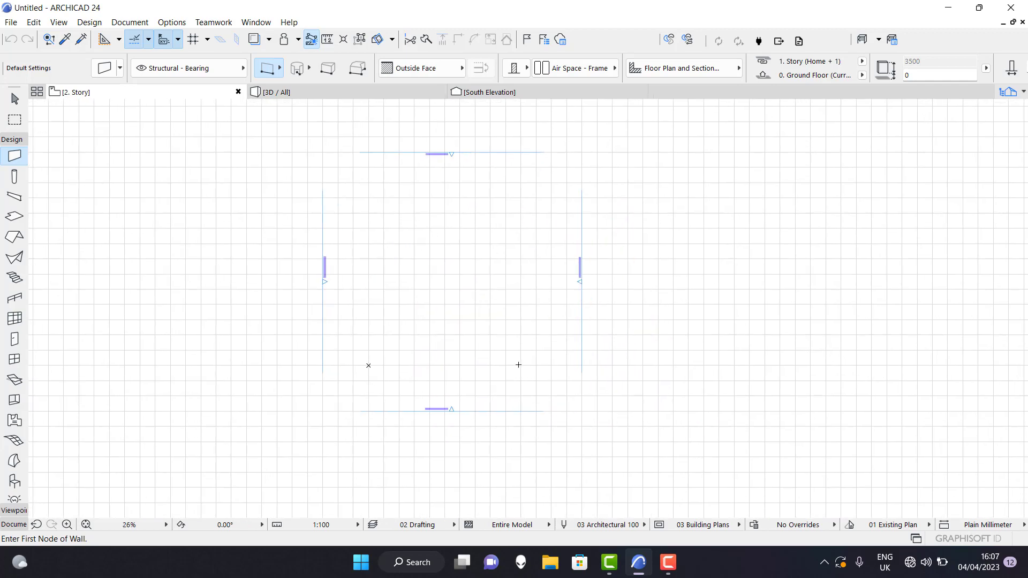
scroll(518, 365, "up", 3)
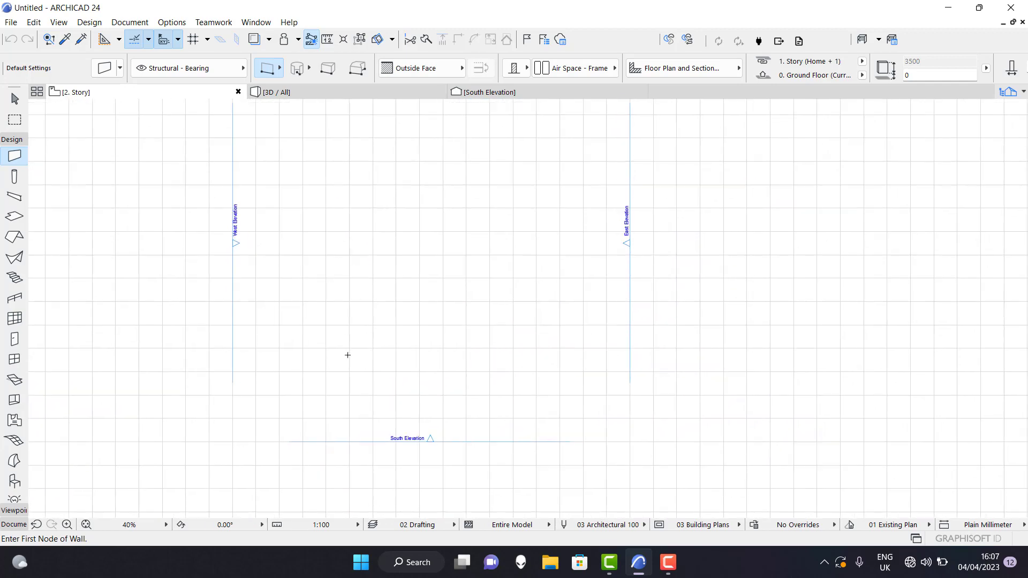
left_click(15, 99)
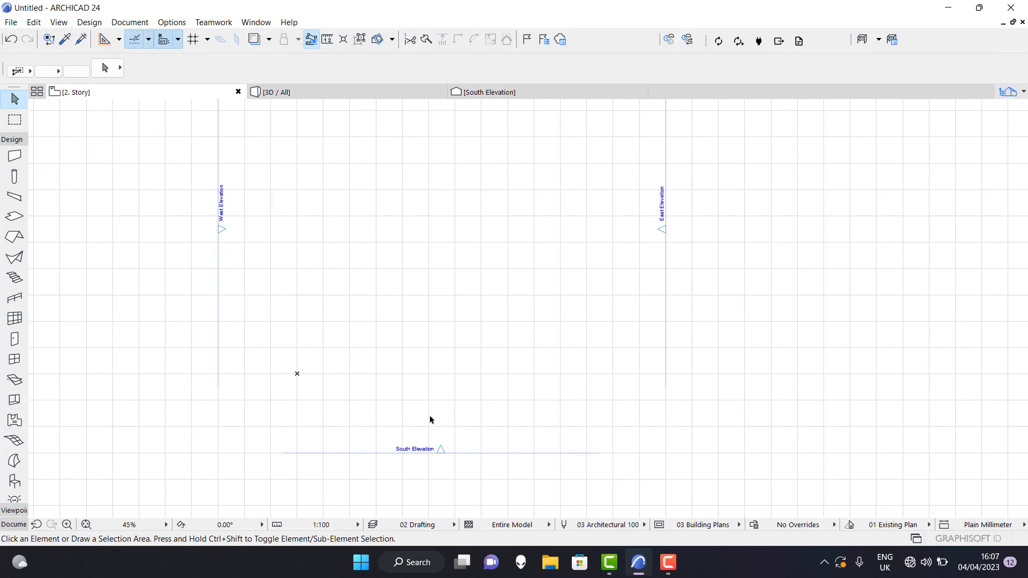
left_click(15, 157)
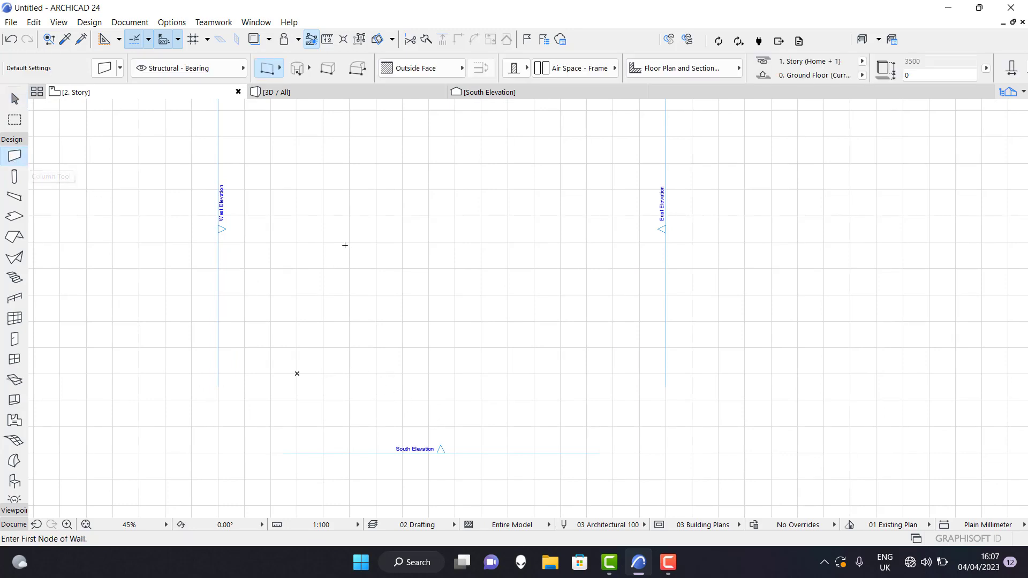
left_click(355, 211)
left_click(353, 347)
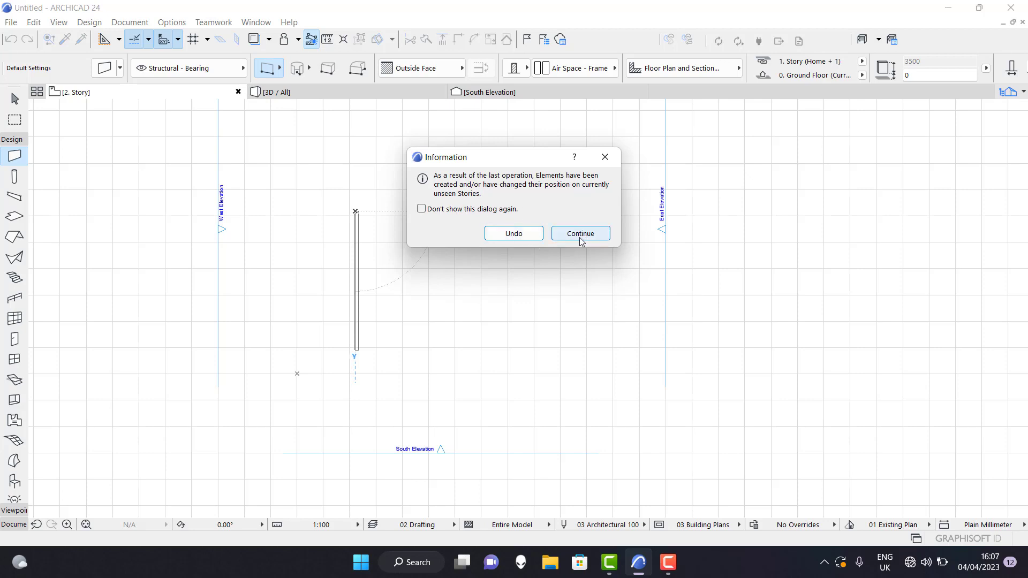
left_click(514, 234)
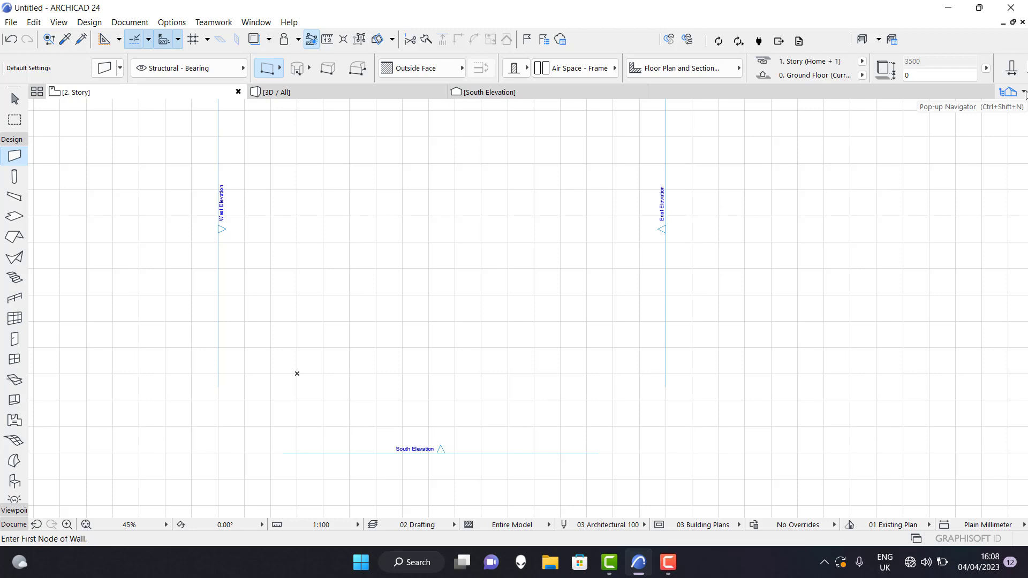
Switch to the 0. Ground Floor plan and delete the stray vertical wall near the West Elevation line.
left_click(1024, 93)
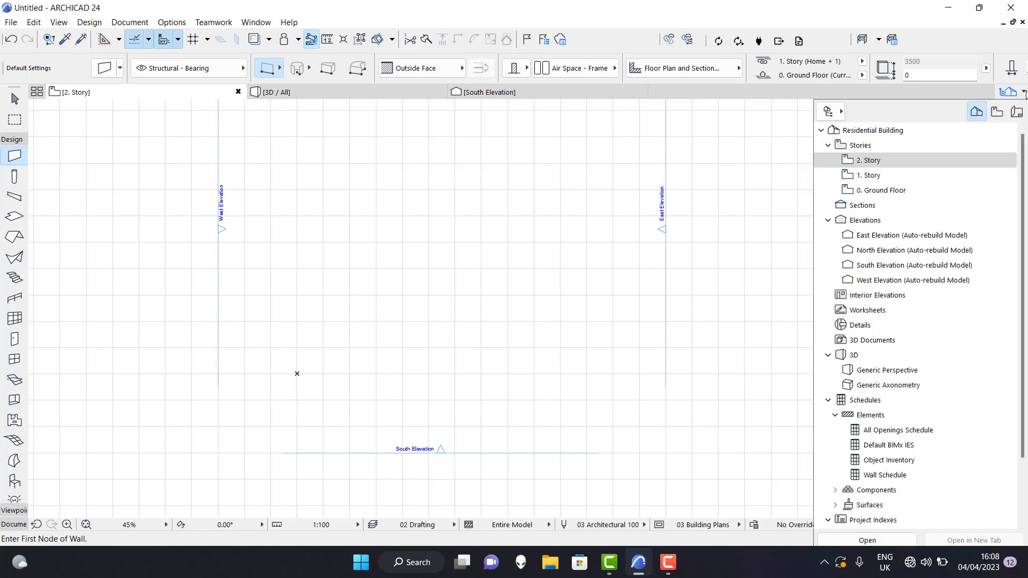
double_click(876, 191)
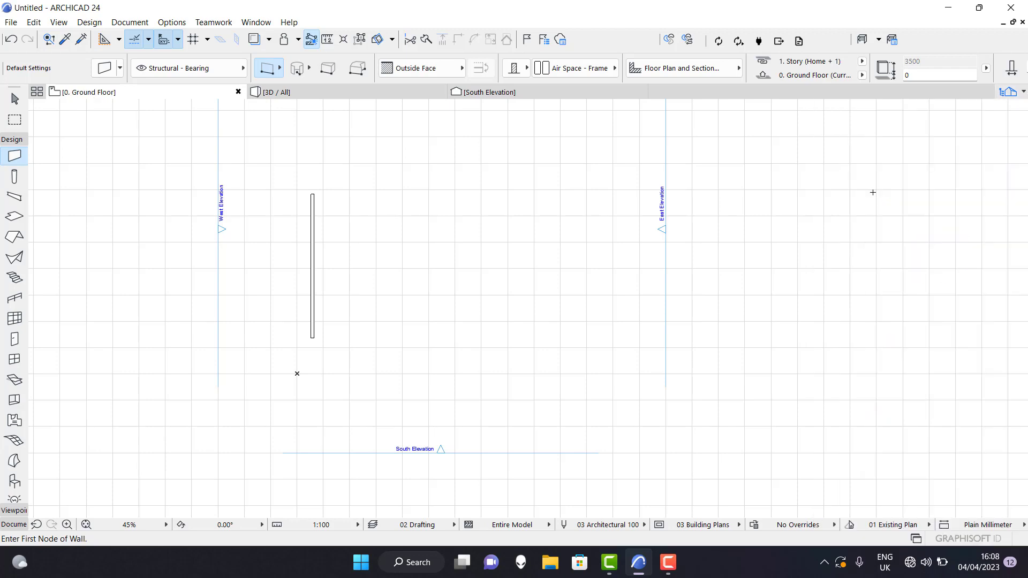
key("Escape")
left_click(312, 259)
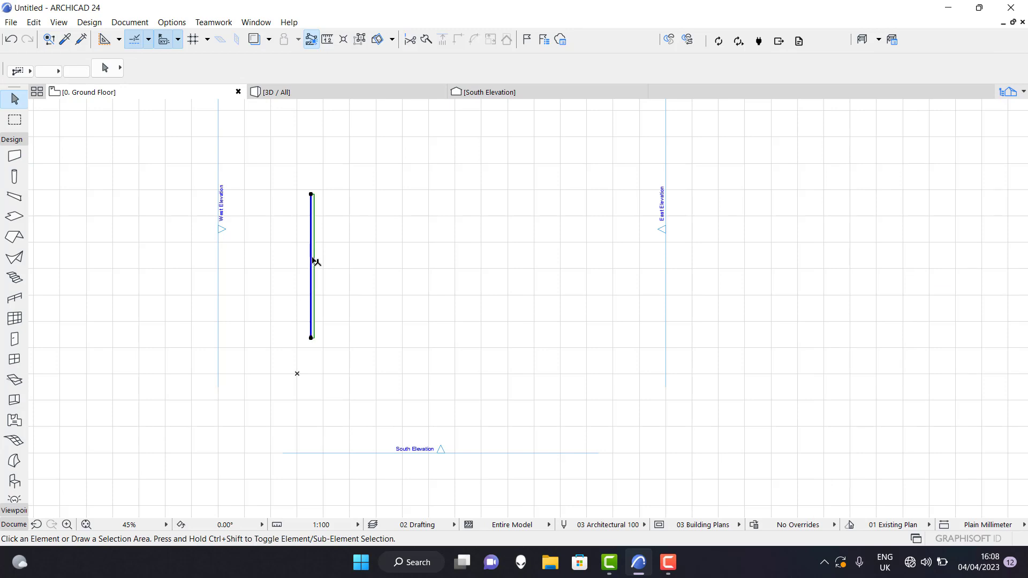
key("Delete")
Draw three connected straight walls on the ground floor, forming a U open to the north beside the West Elevation line.
scroll(119, 282, "up", 1)
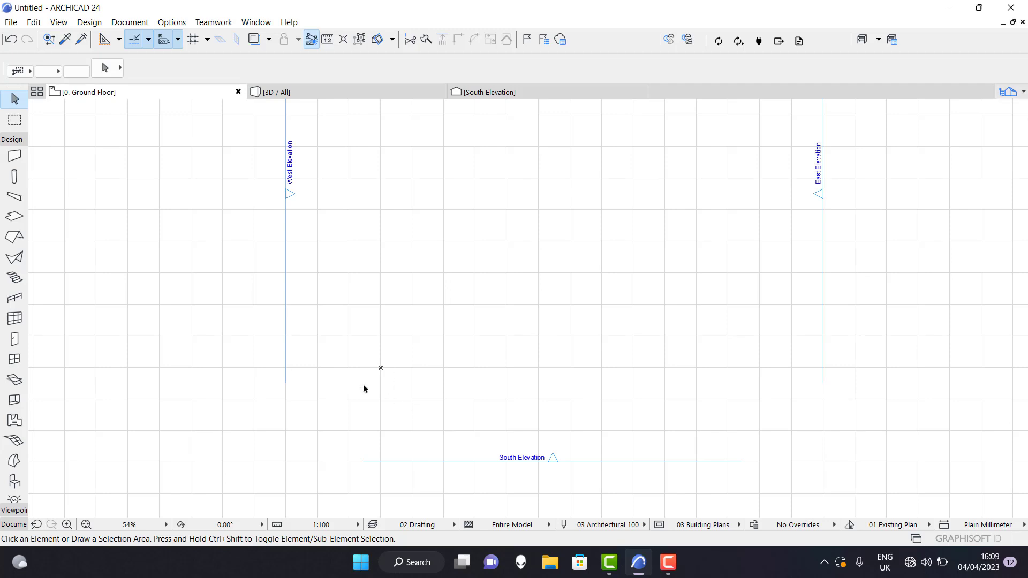
left_click(15, 156)
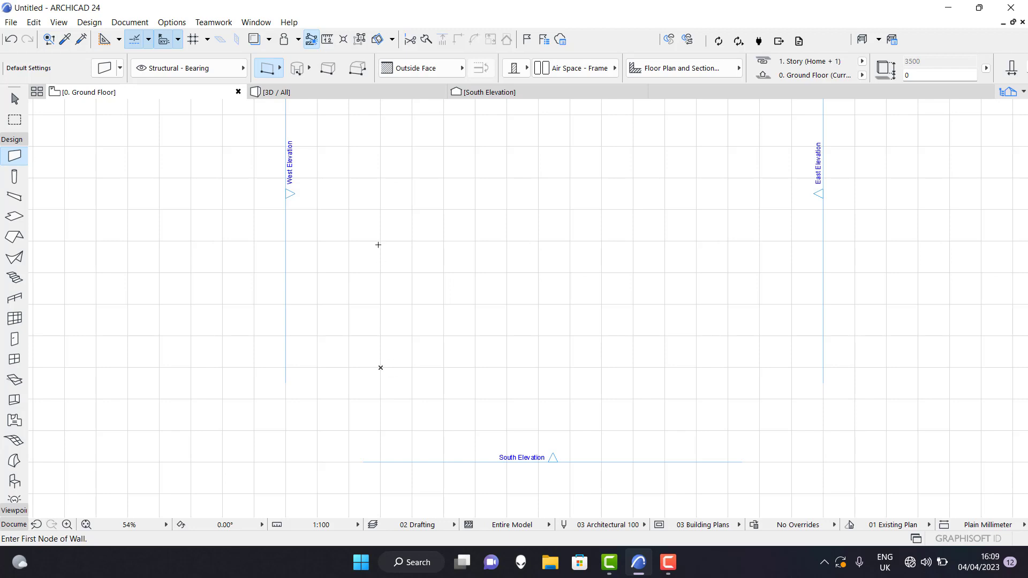
left_click(369, 208)
left_click(369, 323)
left_click(369, 321)
left_click(450, 321)
left_click(450, 321)
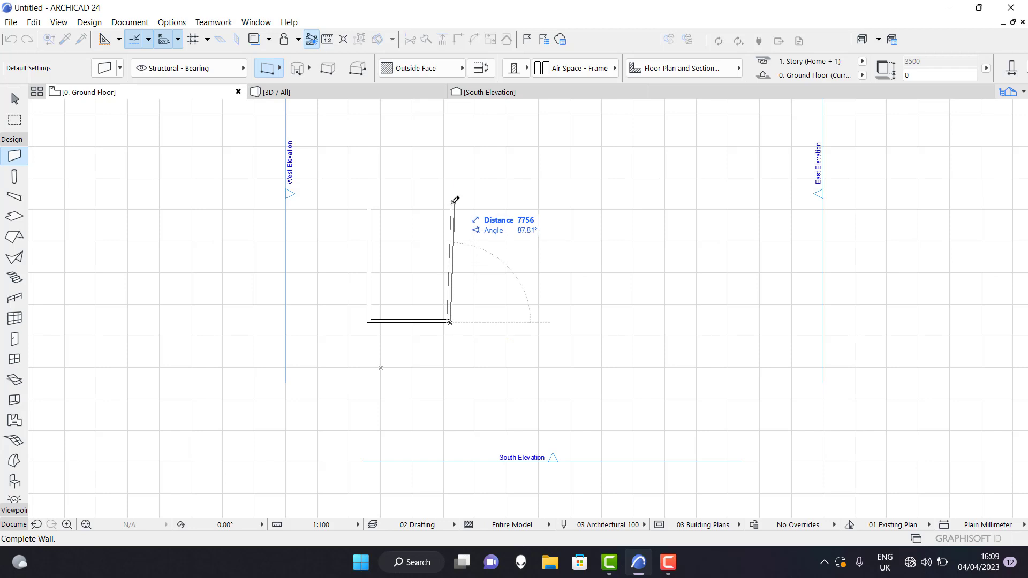
left_click(450, 210)
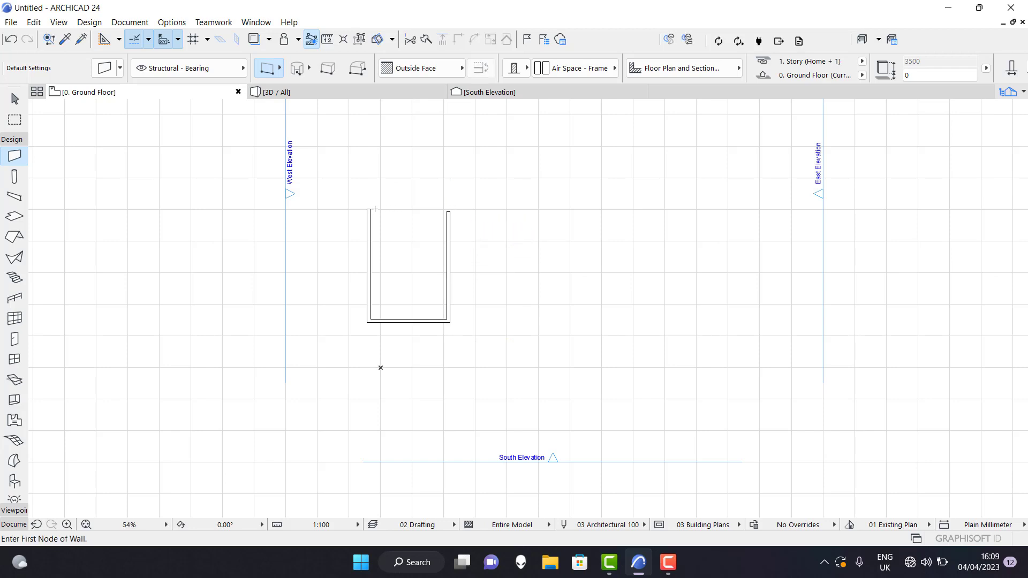
Close the U with a horizontal wall along its north side and trim its overhang to meet the east wall in a corner.
left_click(370, 207)
left_click(464, 207)
key("Escape")
left_click_drag(472, 193, 446, 241)
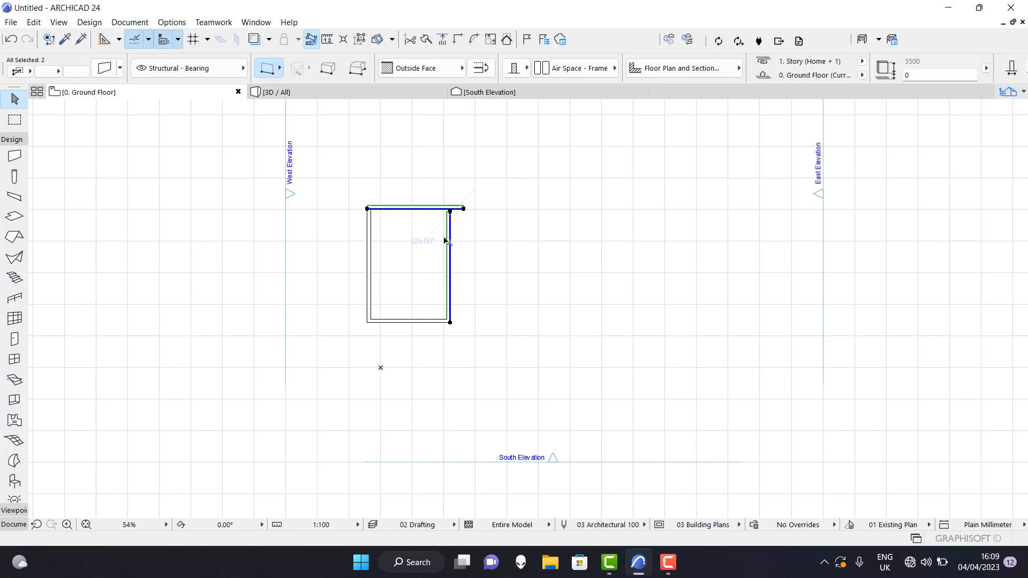
left_click(444, 39)
scroll(413, 294, "up", 1)
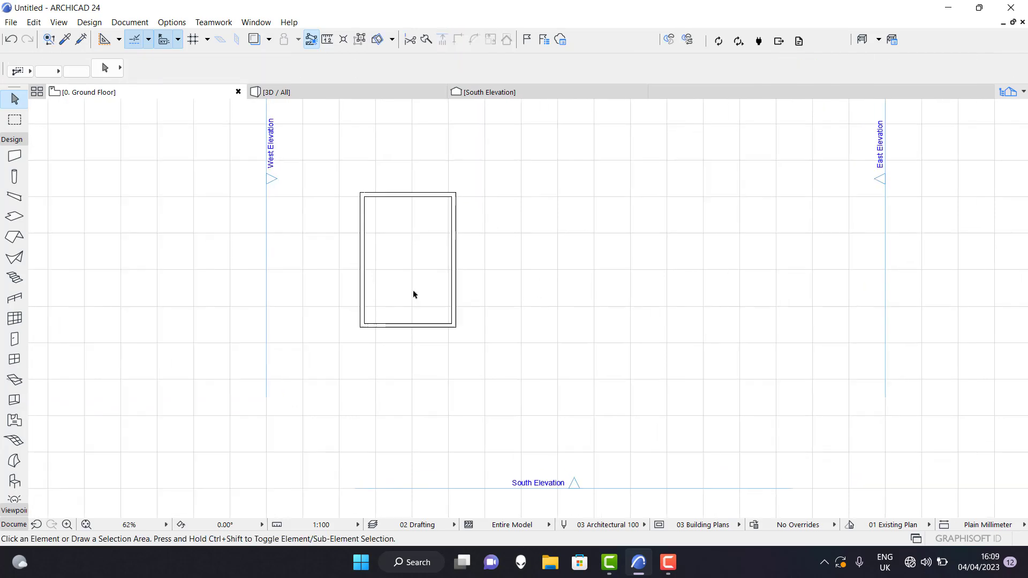
View the model in 3D and examine the four-walled enclosure from a corner.
left_click(323, 92)
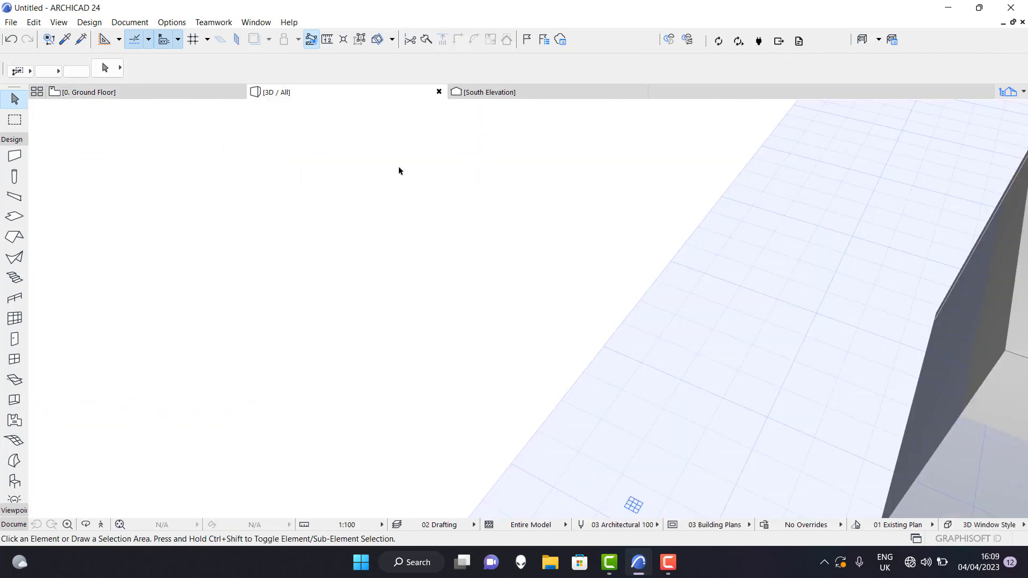
scroll(337, 241, "down", 6)
middle_click_drag(525, 338, 549, 373, "shift")
scroll(559, 292, "up", 3)
scroll(464, 314, "up", 1)
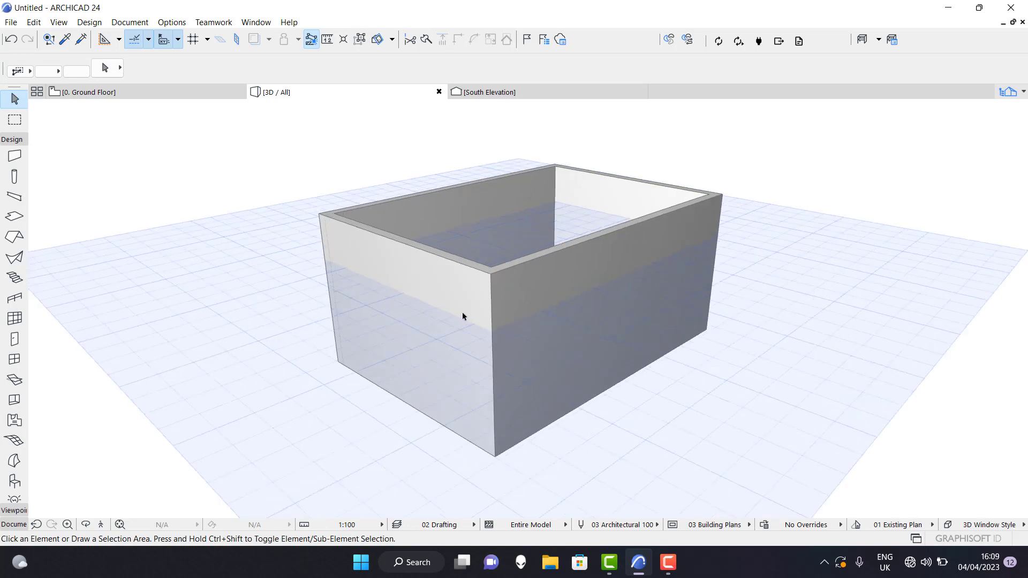
scroll(493, 351, "down", 1)
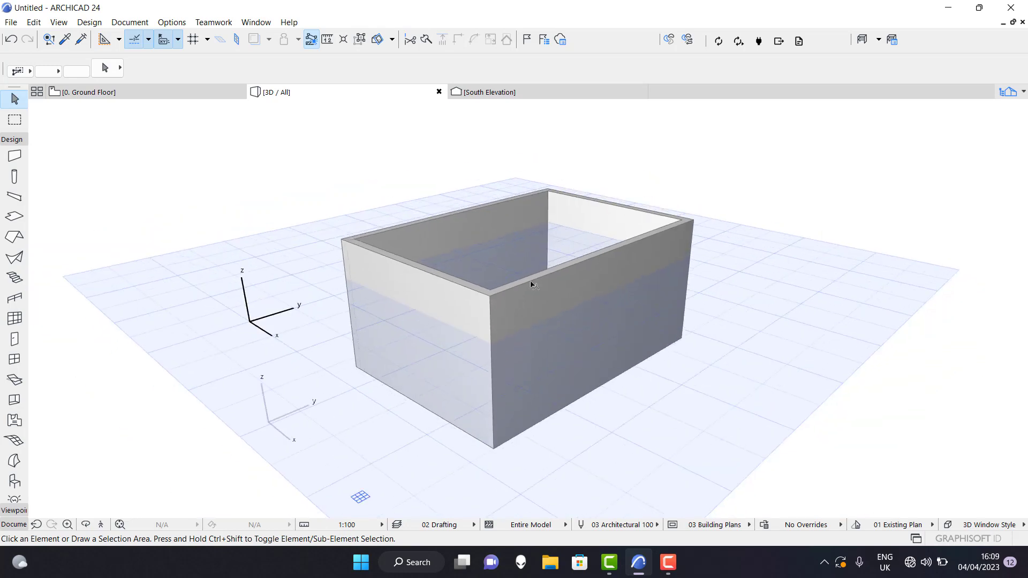
scroll(532, 284, "up", 1)
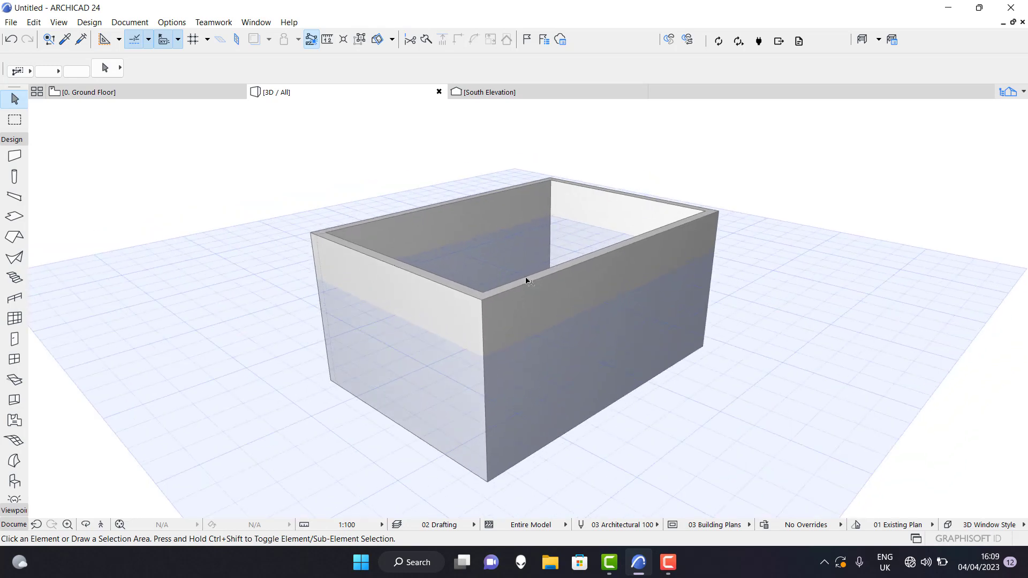
Select all four walls in 3D and try GENERIC - EXTERNAL CLADDING as their building material.
left_click(15, 156)
key("Escape")
left_click_drag(749, 150, 278, 440)
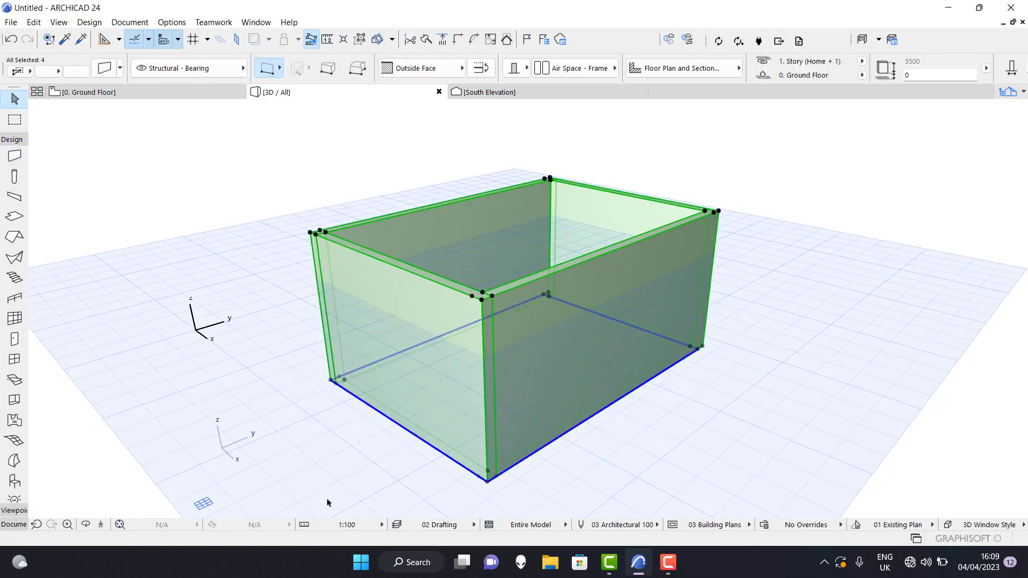
left_click(105, 69)
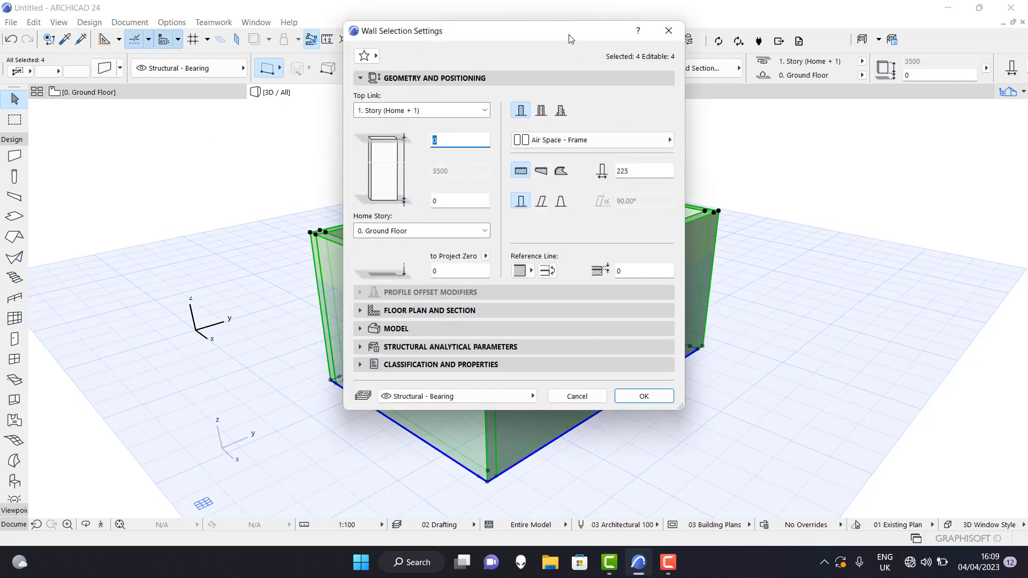
left_click_drag(566, 30, 255, 35)
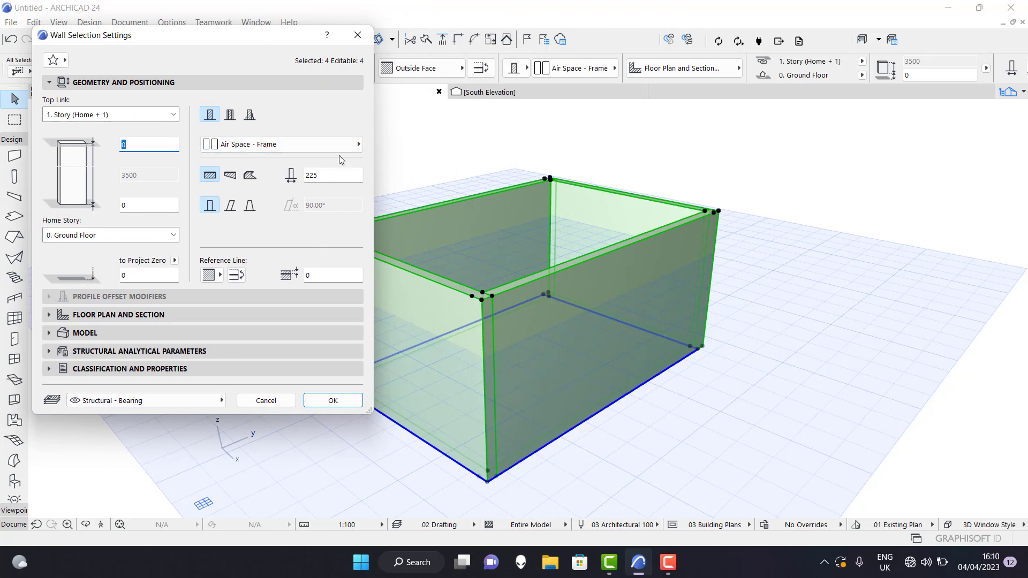
left_click(303, 147)
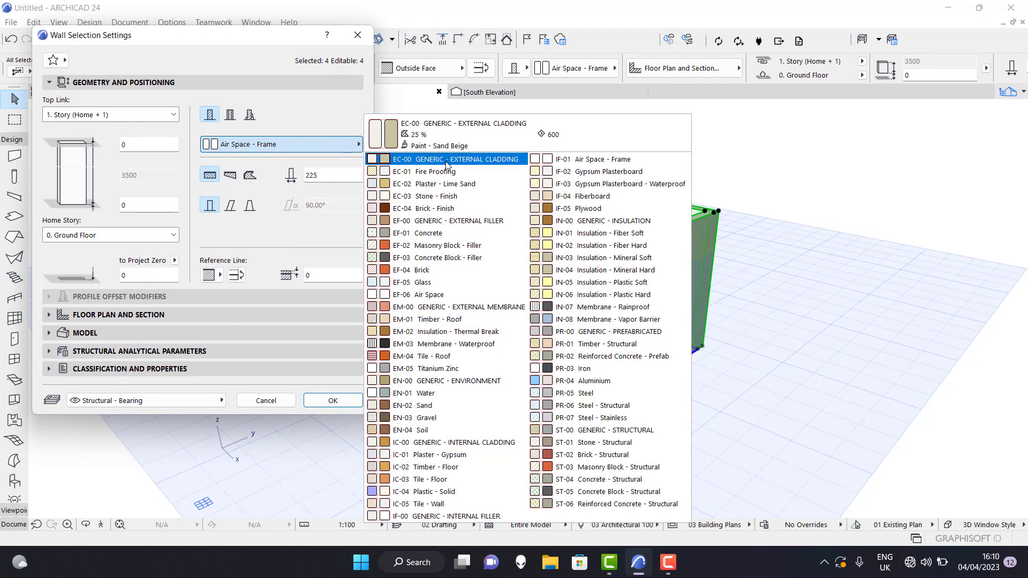
left_click(446, 161)
left_click(332, 400)
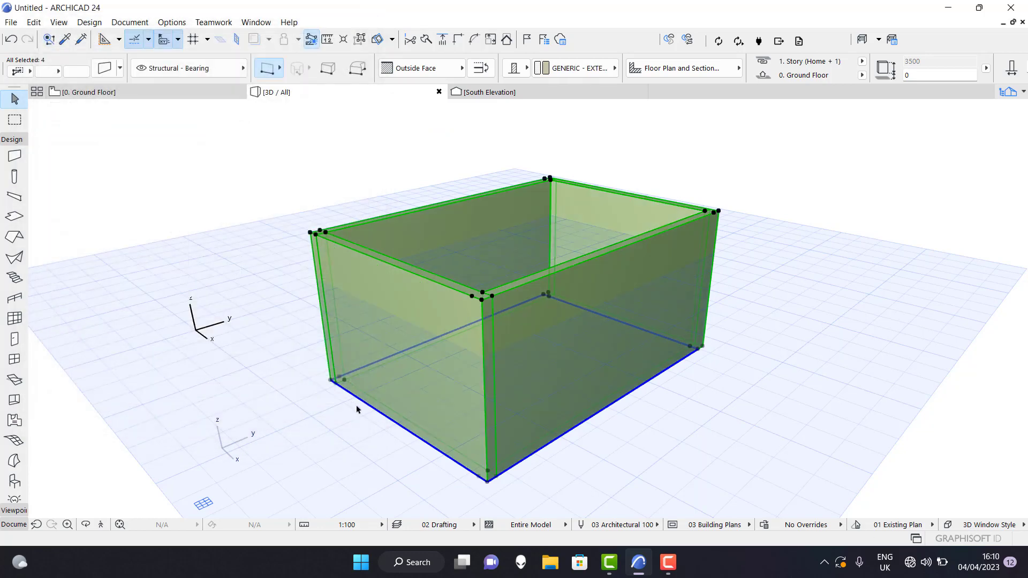
scroll(509, 394, "up", 5)
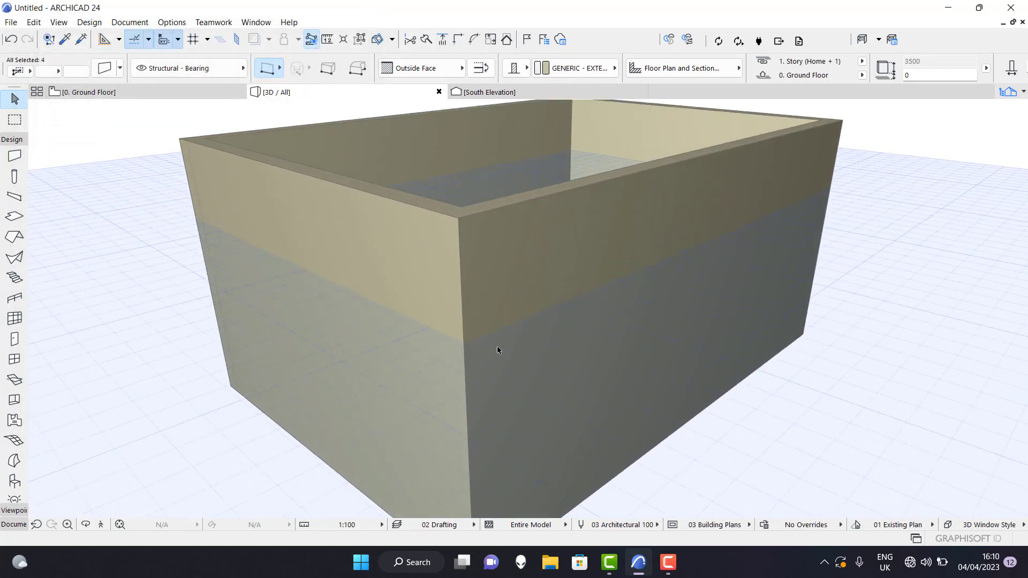
scroll(510, 358, "down", 4)
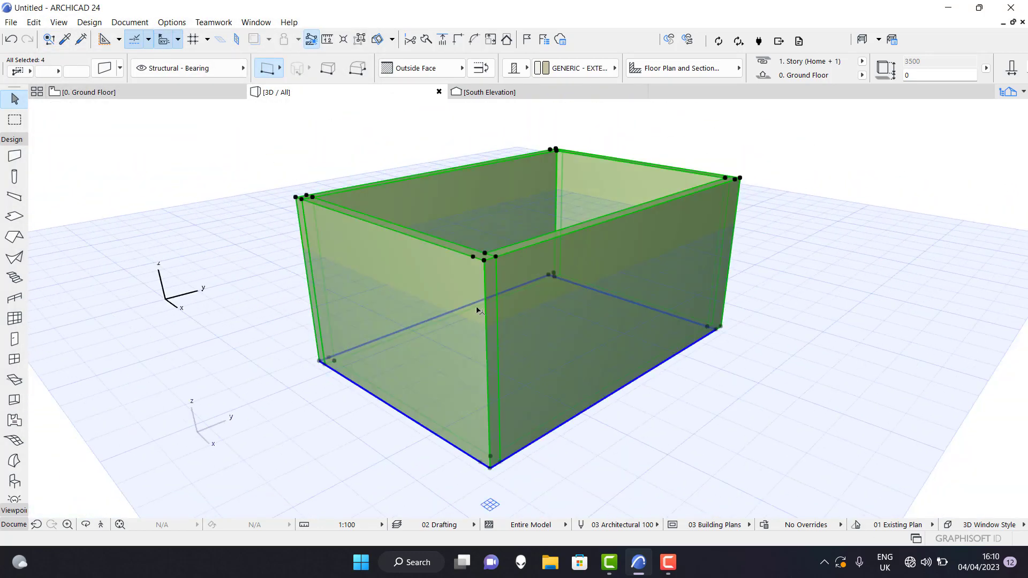
Try Plywood as the building material of the four selected walls in 3D.
key("ctrl+t")
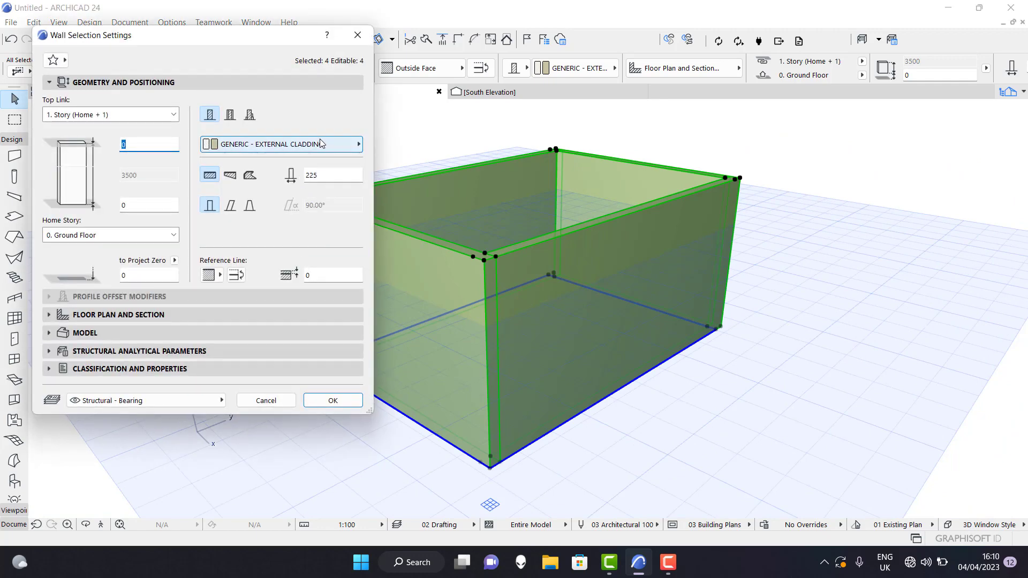
left_click(299, 144)
left_click(591, 208)
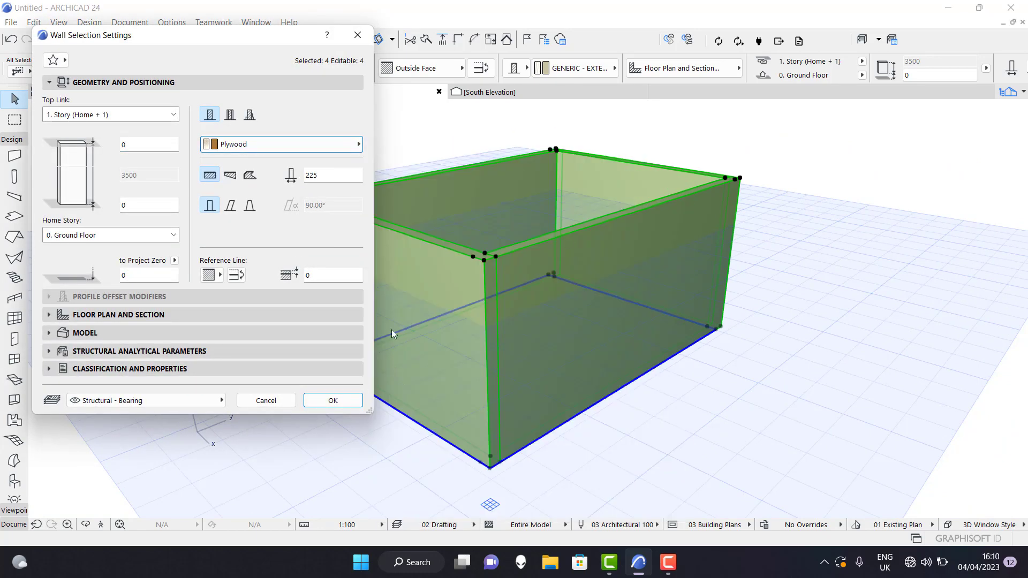
left_click(332, 400)
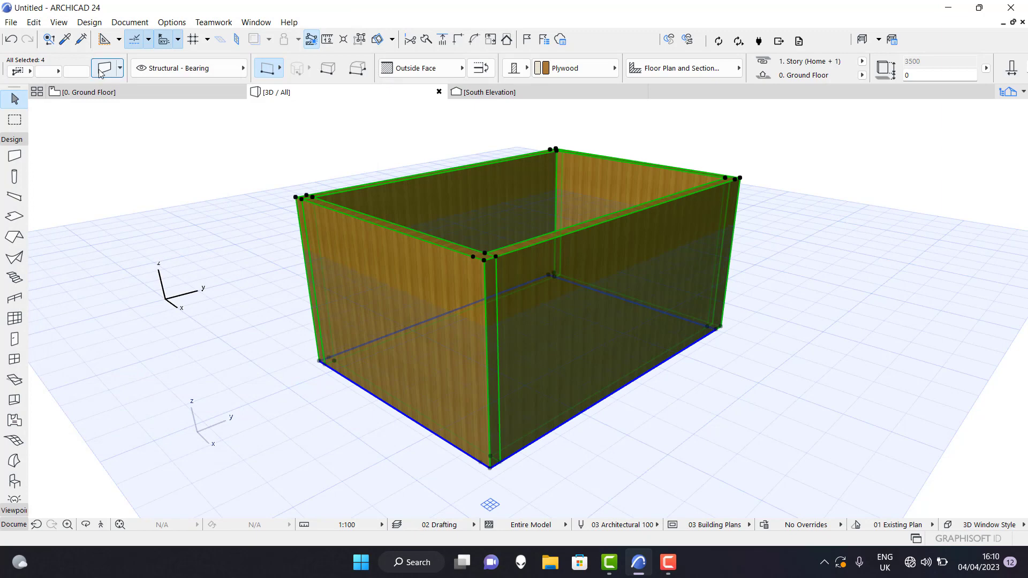
Try Aluminium as the building material of the four walls and inspect its surface in 3D.
key("ctrl+t")
left_click(300, 144)
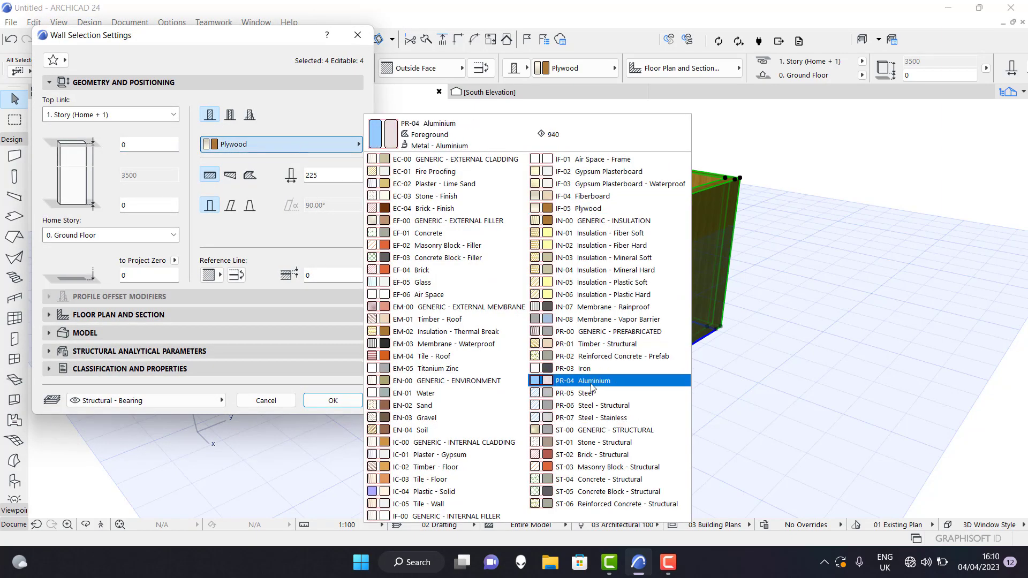
left_click(591, 383)
left_click(332, 400)
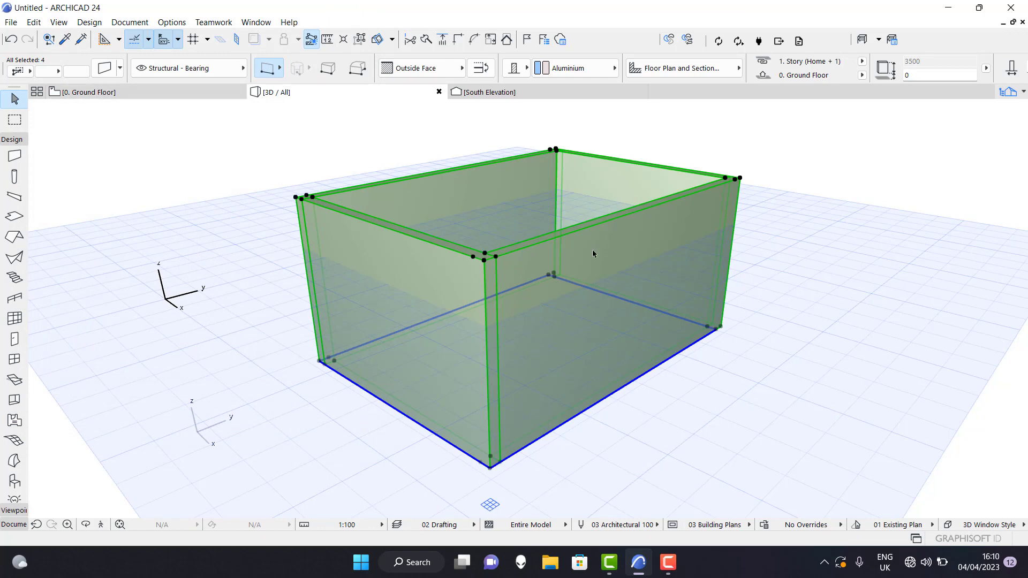
scroll(553, 303, "up", 1)
scroll(553, 304, "up", 1)
scroll(530, 270, "down", 1)
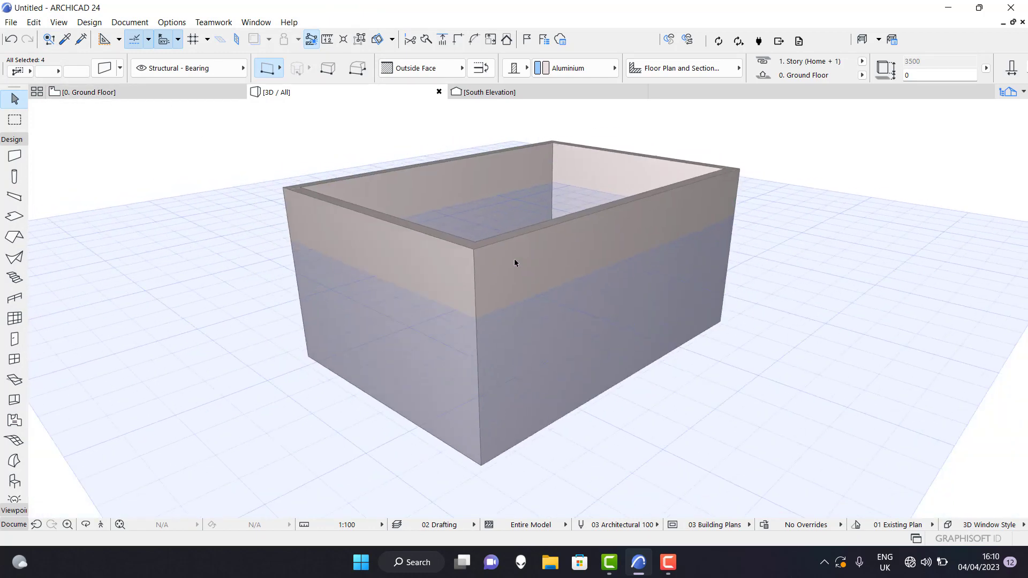
Return to the 0. Ground Floor plan, select all four walls and set their building material to Plywood.
left_click(119, 97)
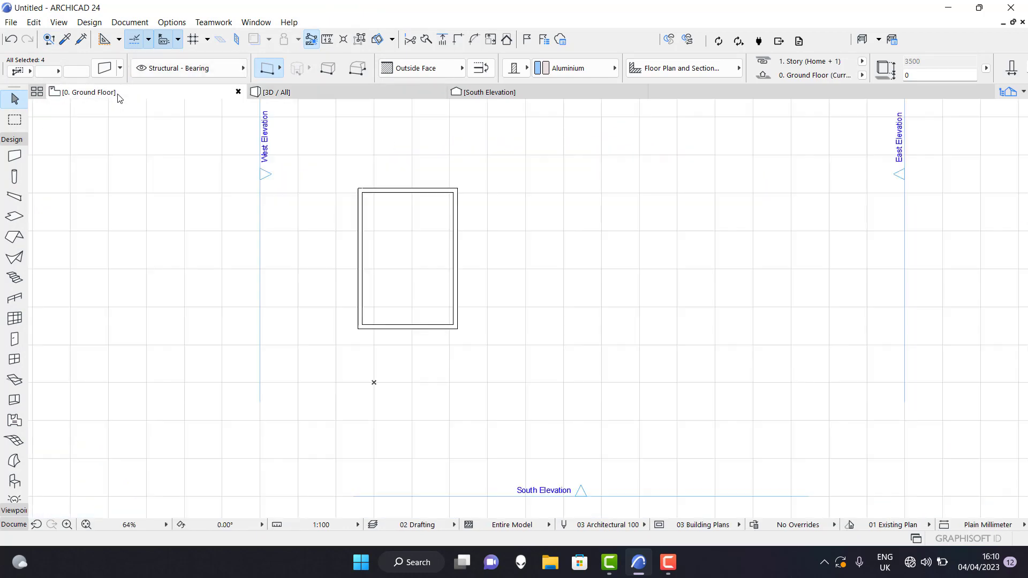
left_click(475, 303)
scroll(432, 286, "up", 4)
scroll(486, 340, "down", 5)
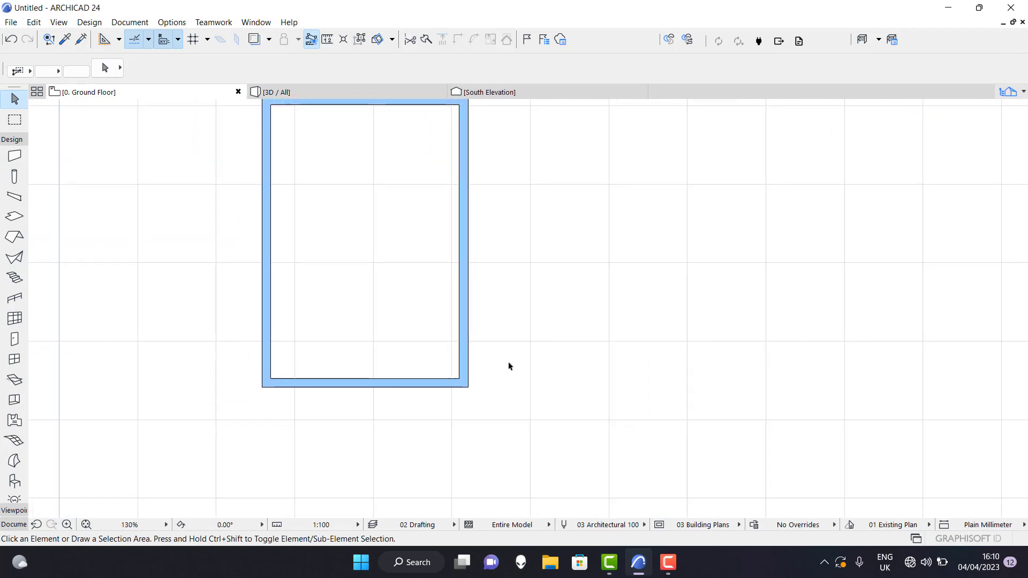
scroll(440, 296, "up", 2)
left_click_drag(559, 167, 323, 464)
left_click(98, 74)
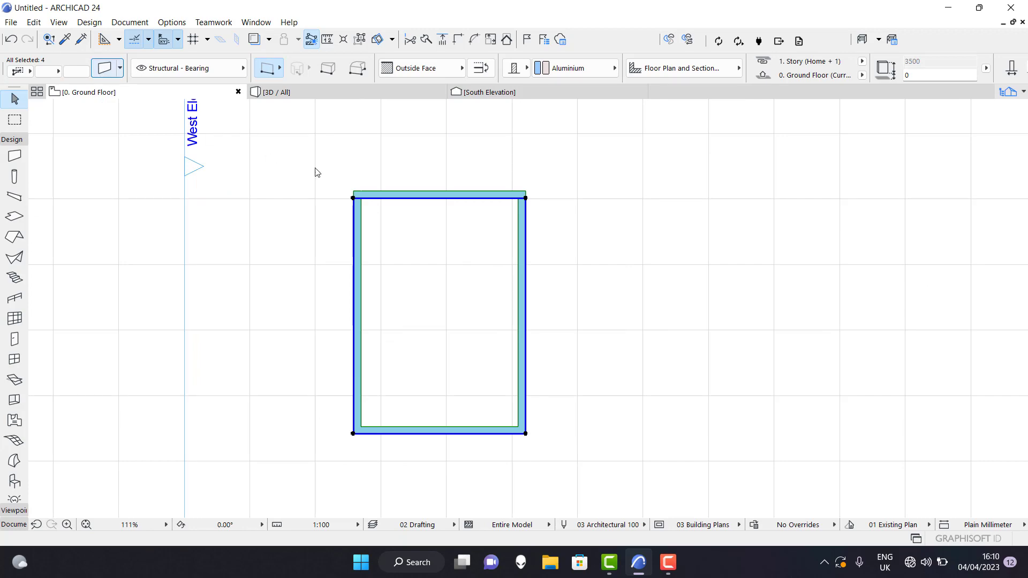
left_click(297, 141)
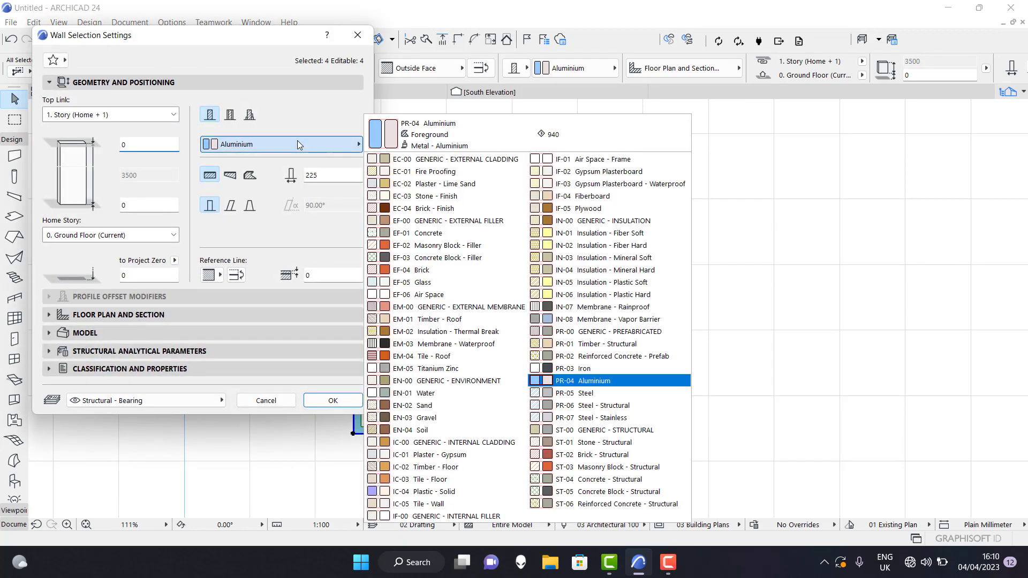
left_click(592, 214)
left_click(333, 401)
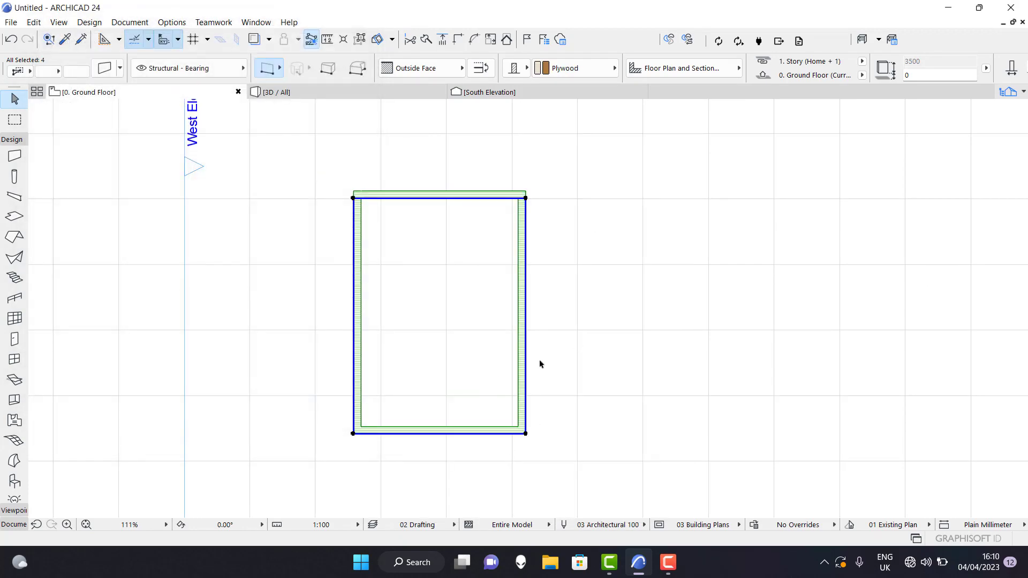
Inspect the plywood fill in plan and try GENERIC - INTERNAL CLADDING as the walls' building material.
scroll(526, 319, "up", 3)
scroll(526, 319, "down", 1)
left_click(107, 74)
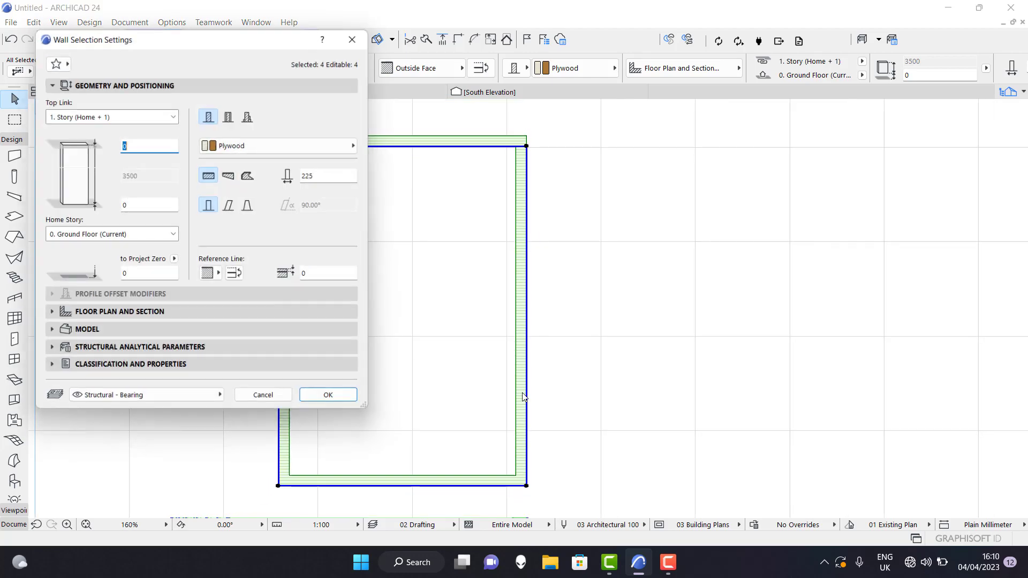
left_click(316, 144)
left_click(433, 453)
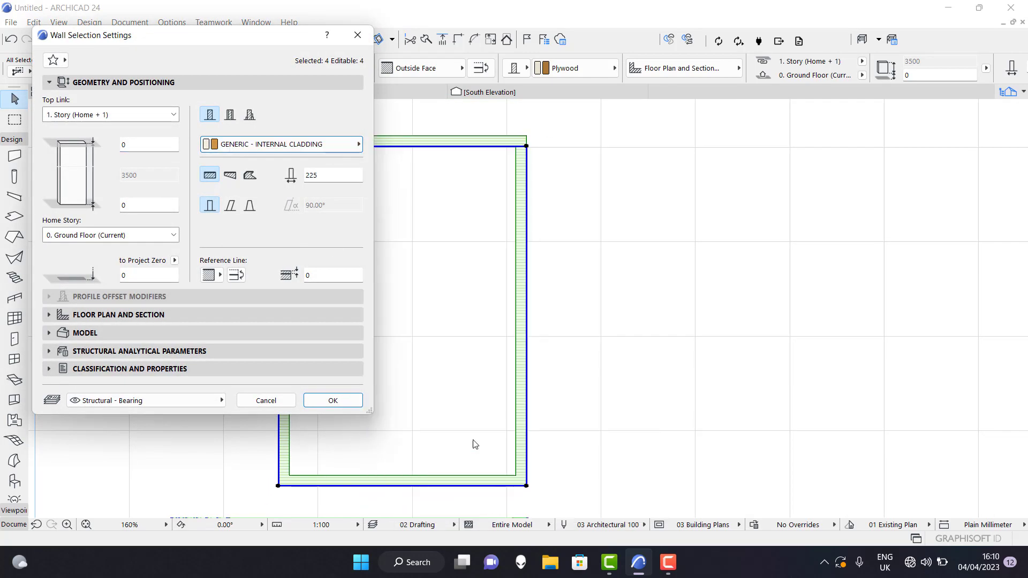
left_click(332, 400)
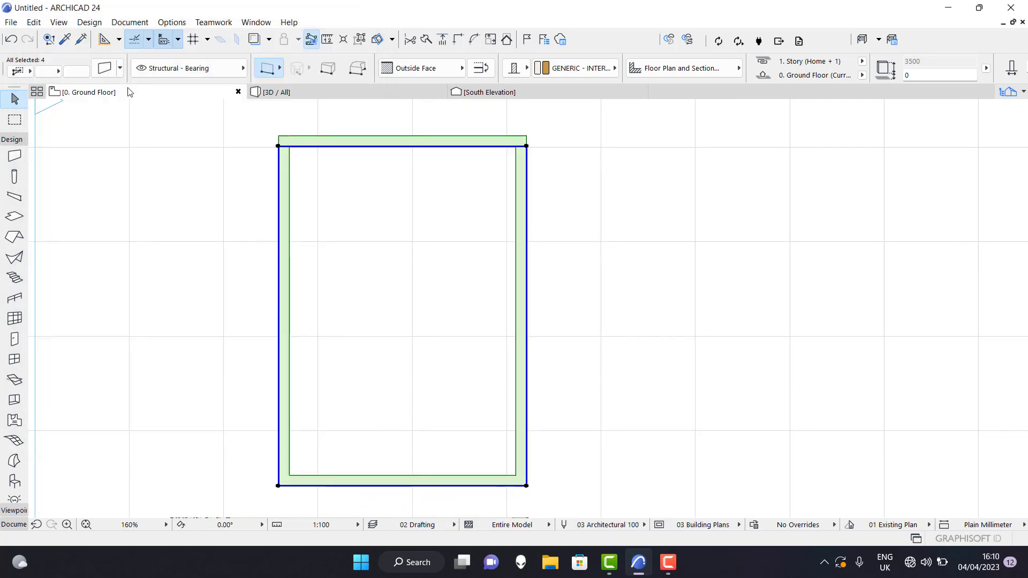
Set the building material of the four selected walls to Sand.
scroll(247, 175, "up", 2)
scroll(298, 218, "down", 1)
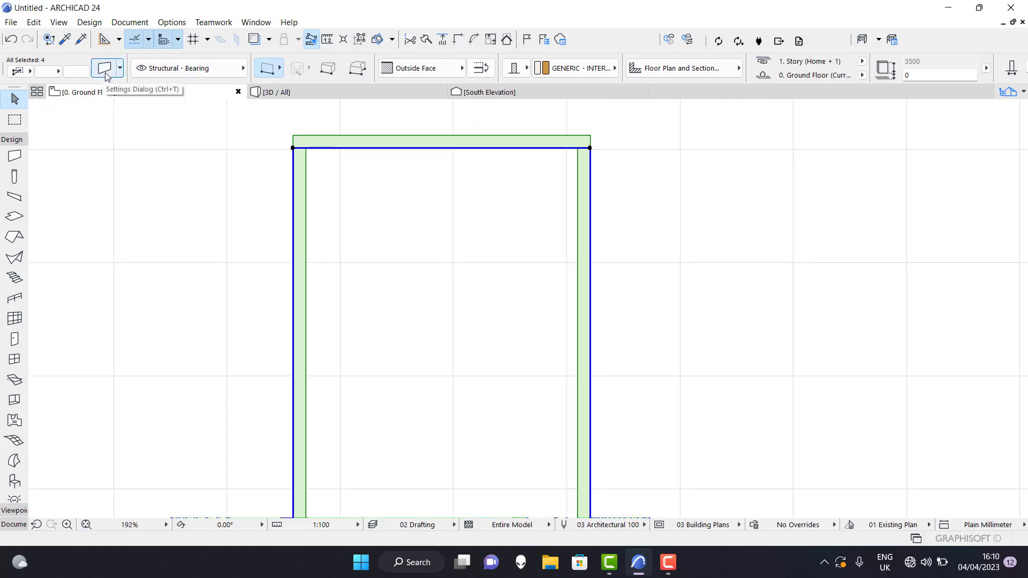
left_click(85, 74)
left_click(278, 144)
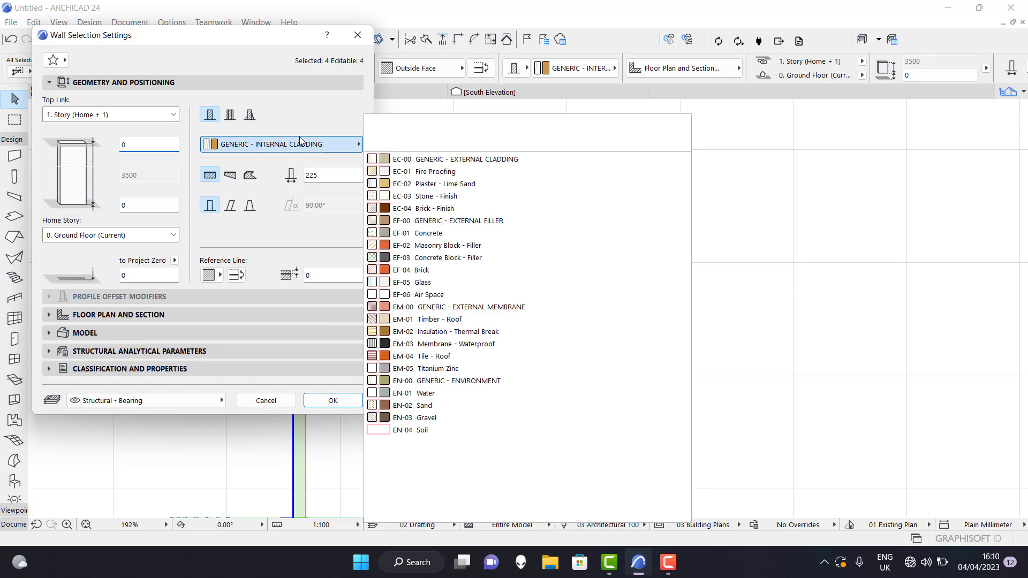
left_click(408, 406)
left_click(328, 399)
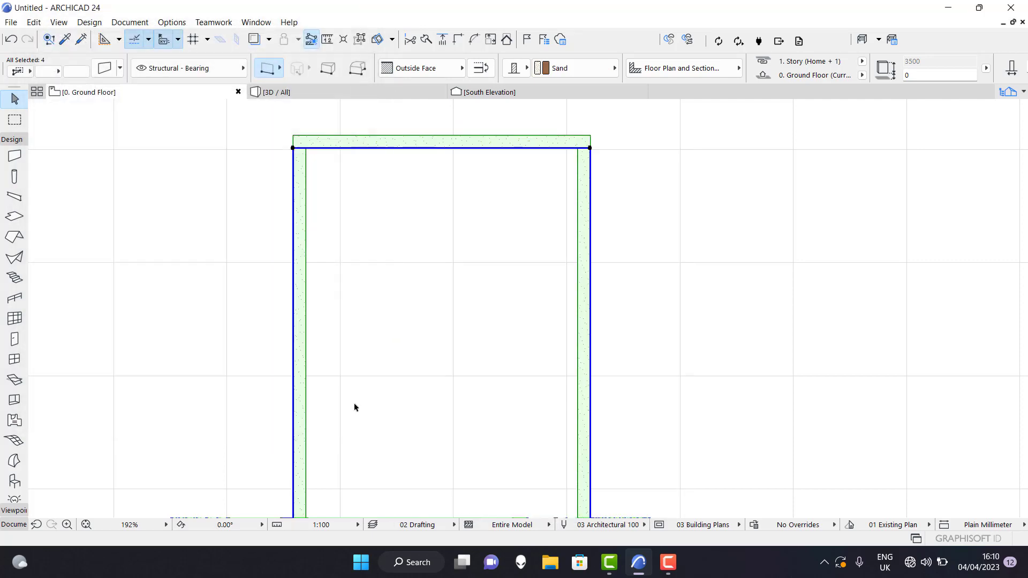
Set the building material of the four selected walls to Air Space - Frame and deselect them.
key("ctrl+t")
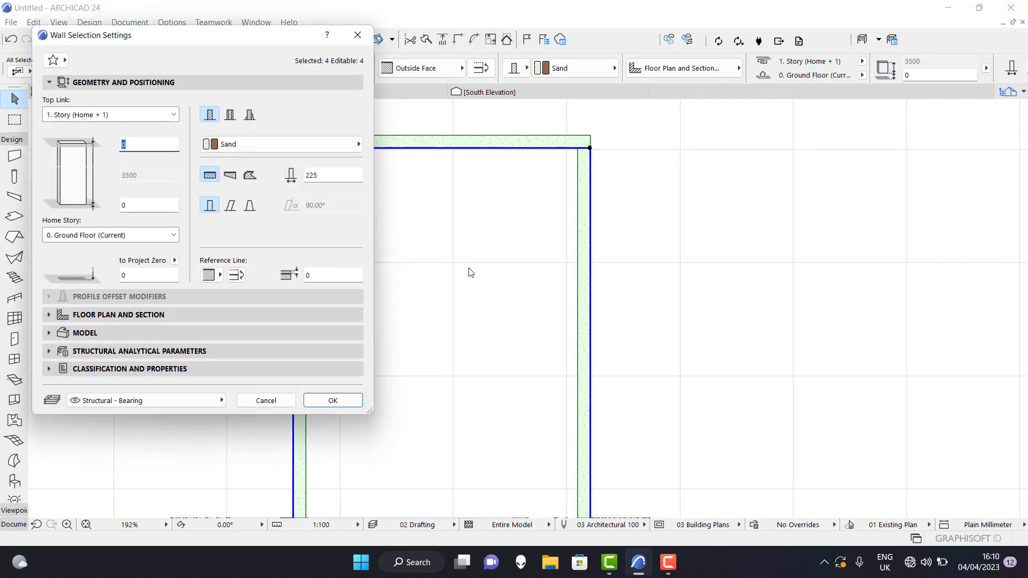
left_click(283, 144)
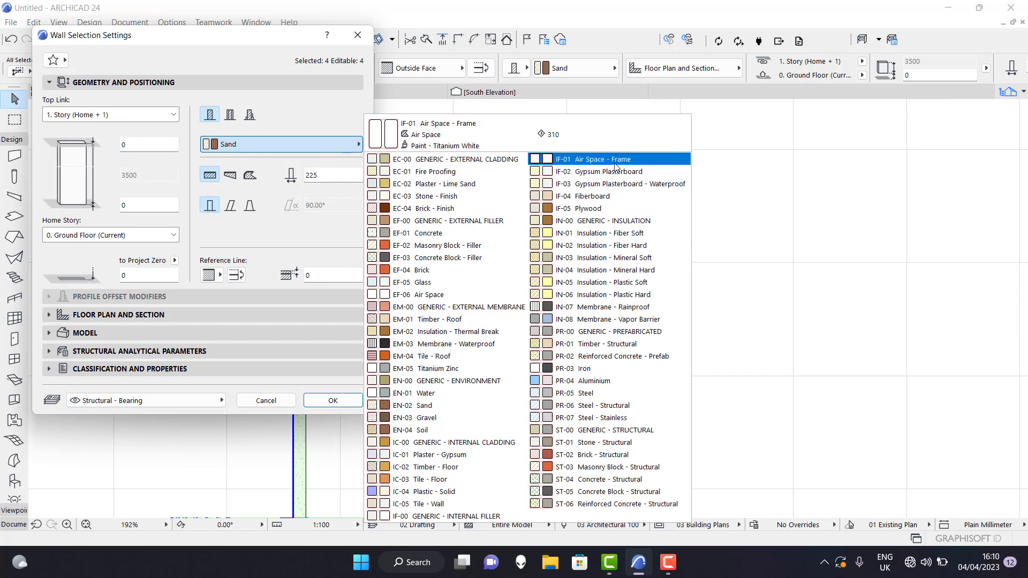
left_click(637, 160)
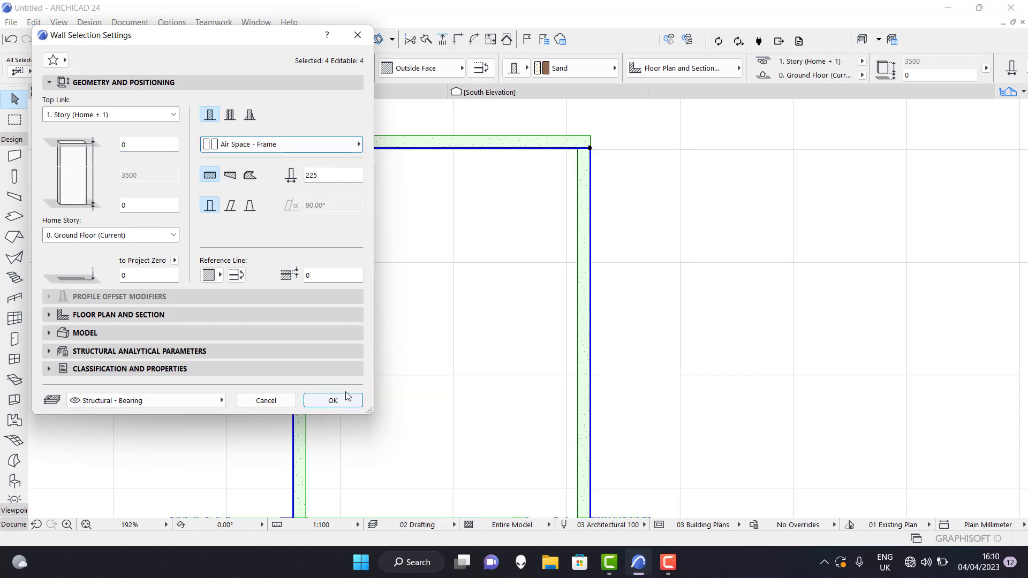
left_click(335, 401)
left_click(644, 309)
scroll(564, 258, "down", 5)
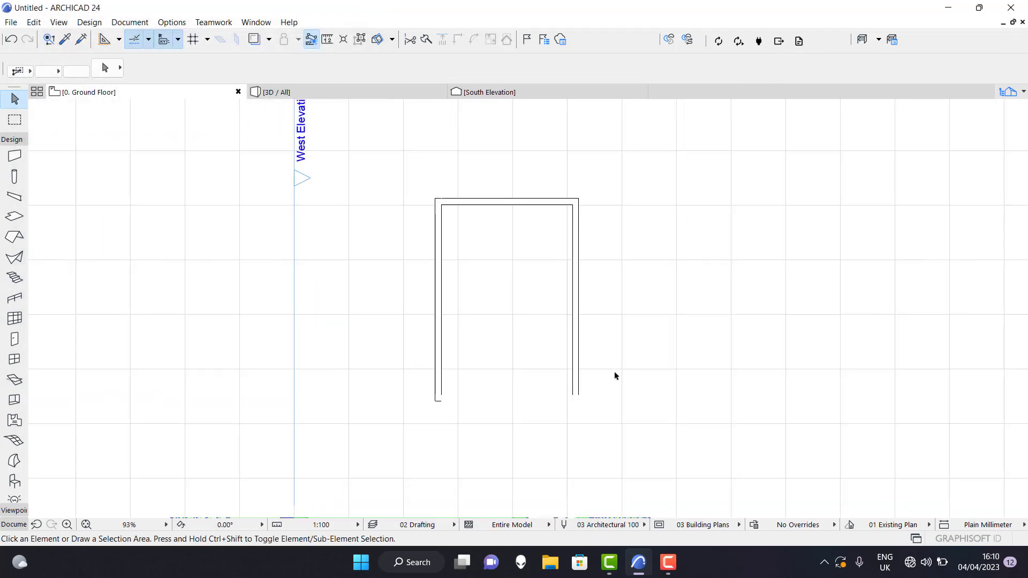
Inspect the Air Space - Frame walls in 3D, then return to the 0. Ground Floor plan and examine their outlines.
left_click(329, 92)
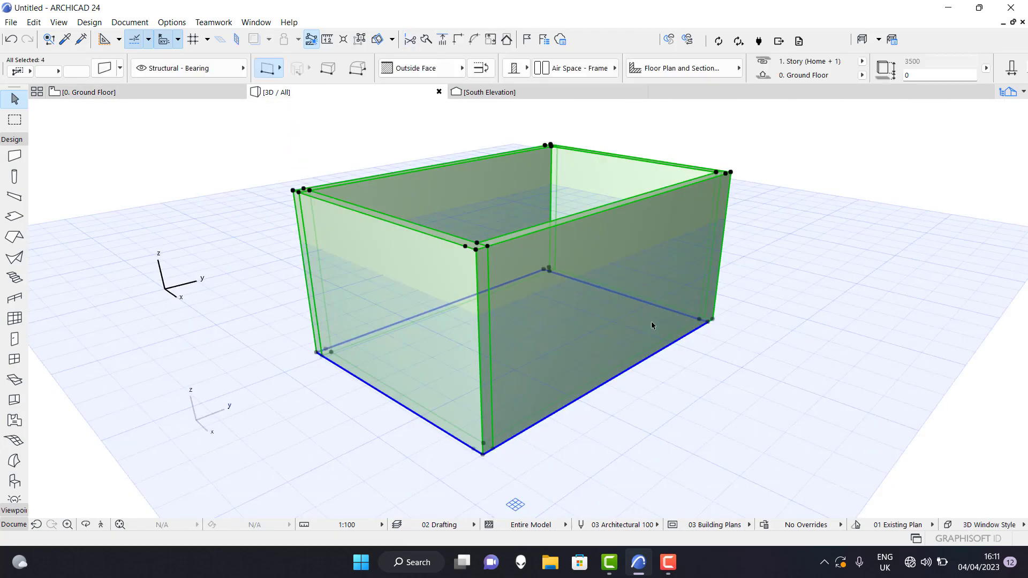
left_click(746, 289)
middle_click_drag(759, 371, 580, 229, "shift")
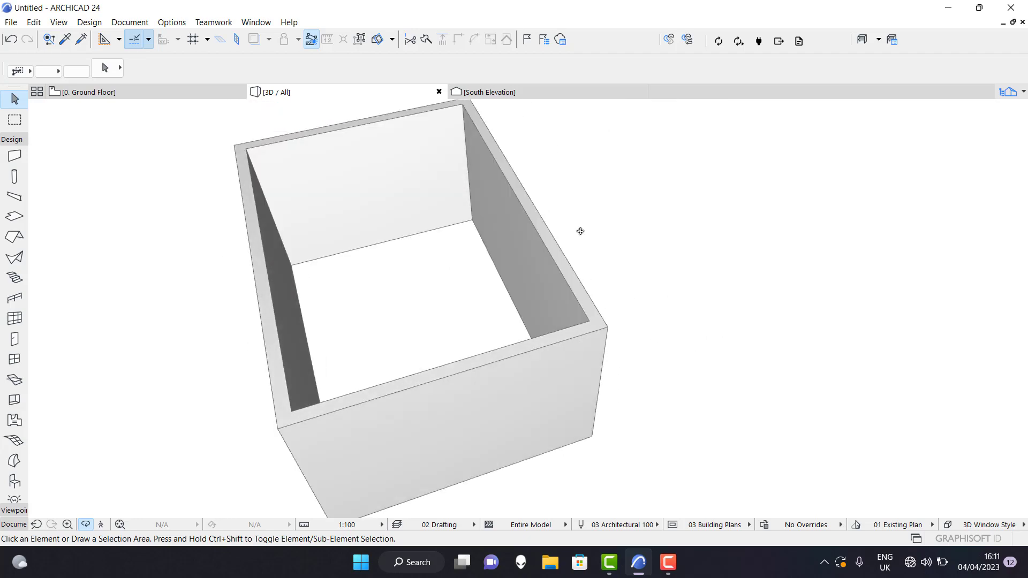
key("F2")
scroll(606, 339, "up", 4)
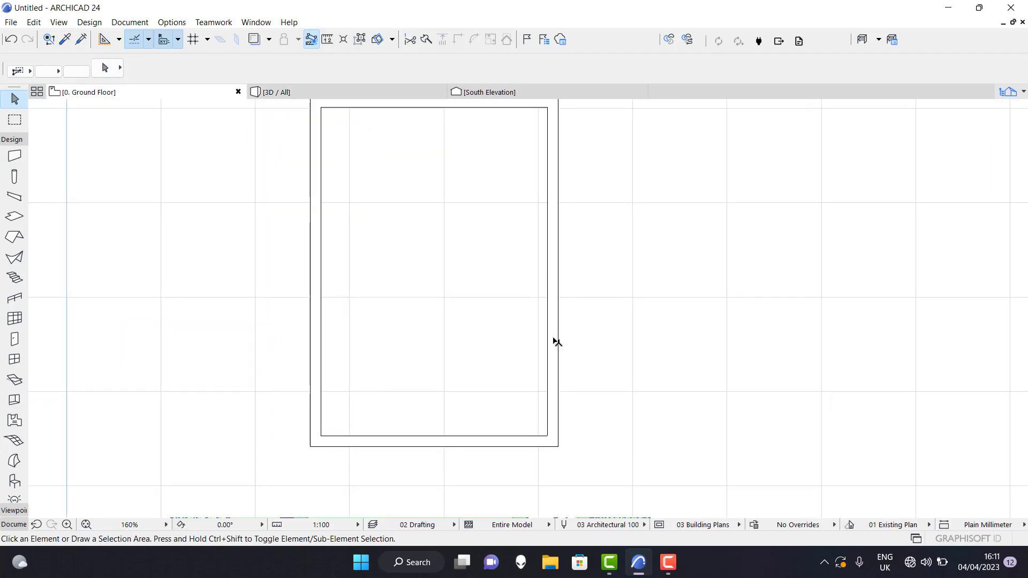
scroll(467, 397, "down", 5)
scroll(386, 426, "up", 4)
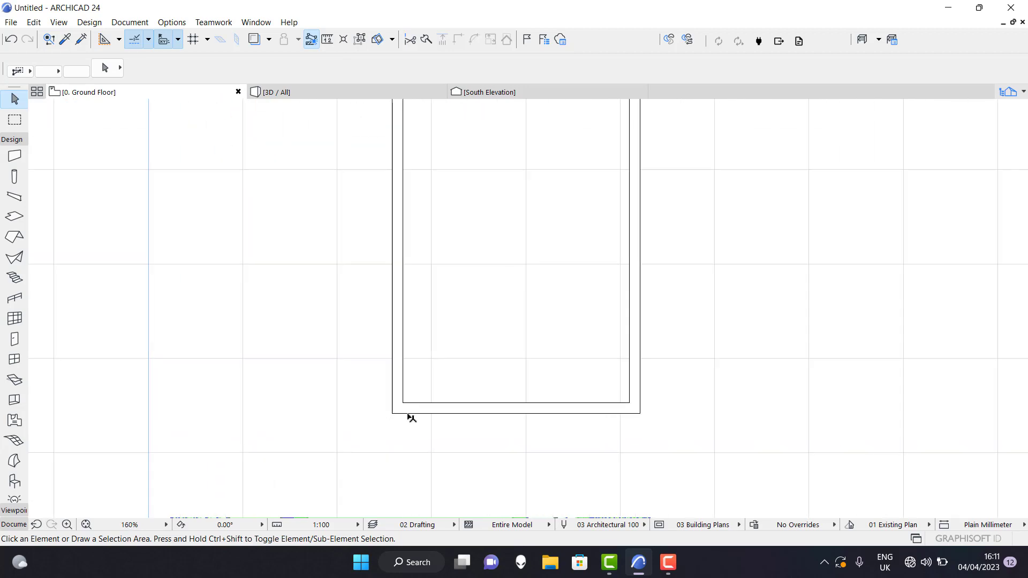
scroll(454, 416, "down", 5)
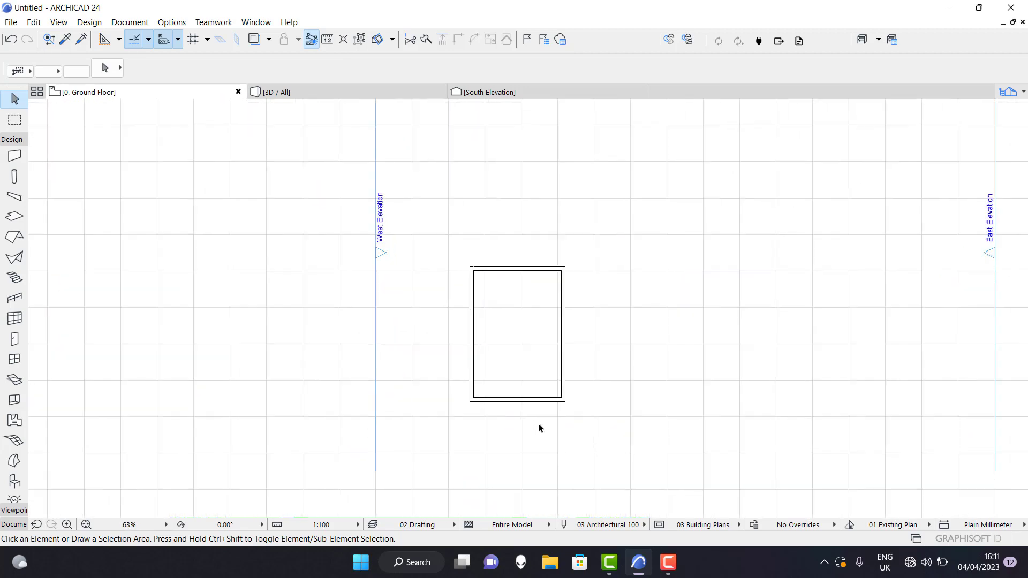
scroll(538, 427, "up", 3)
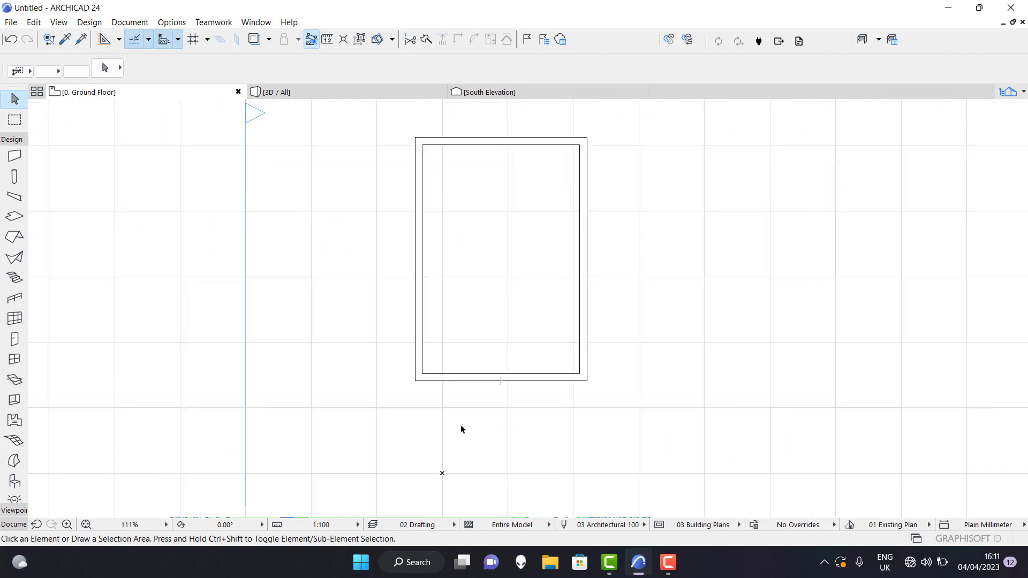
scroll(461, 429, "down", 2)
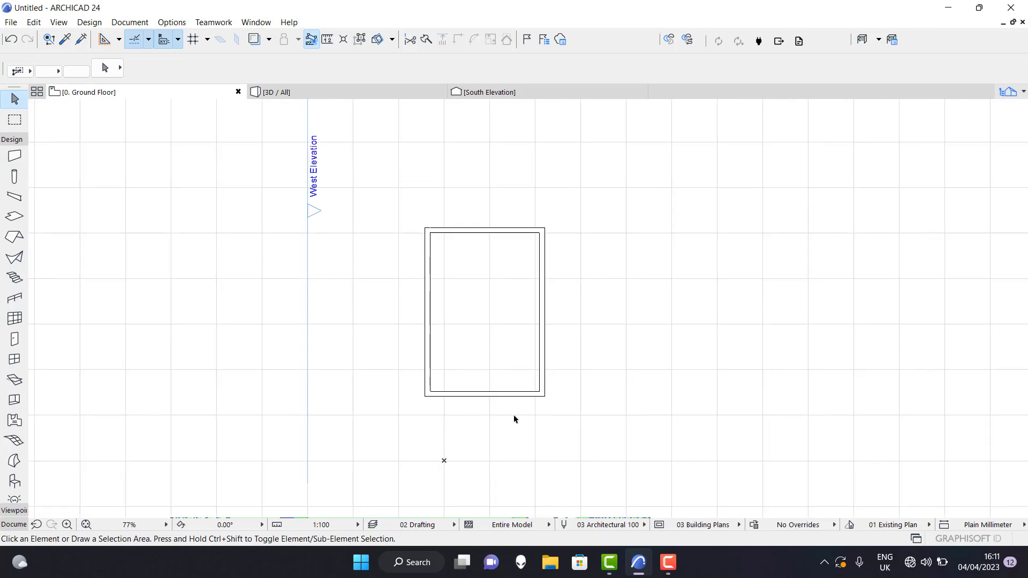
Review the project, site, building and contact details in Project Info and close the dialog.
left_click(8, 21)
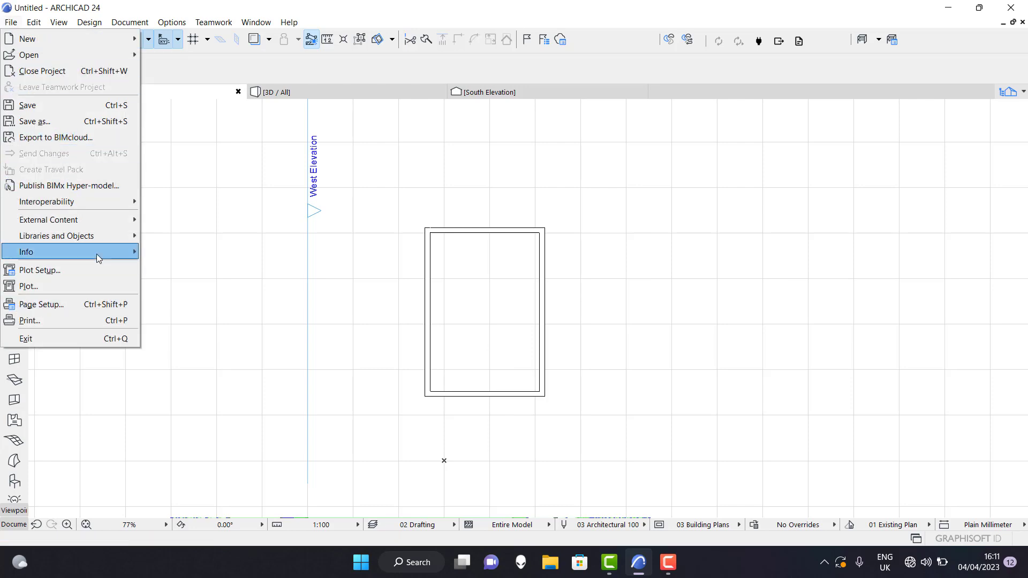
mouse_move(98, 257)
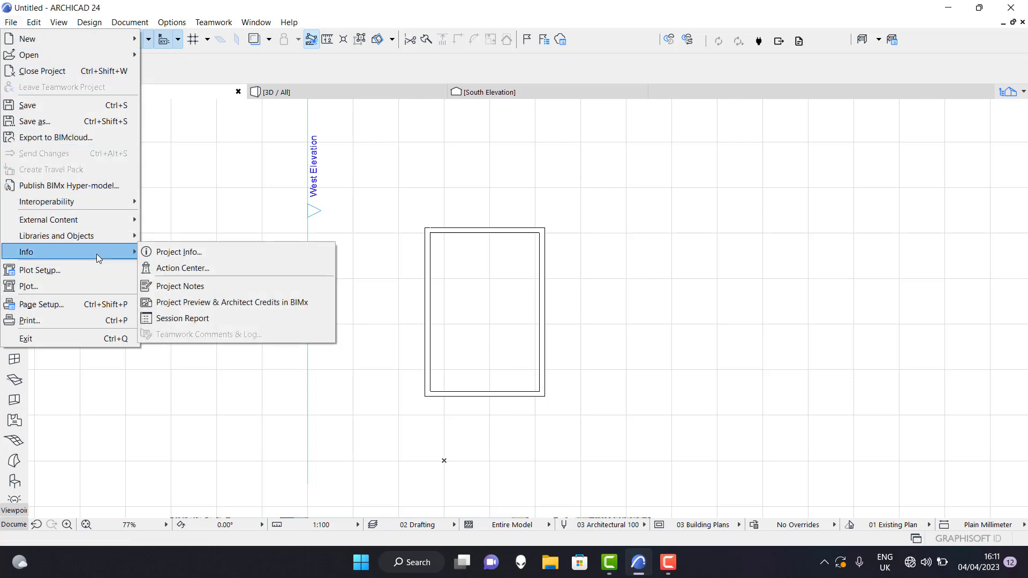
left_click(206, 256)
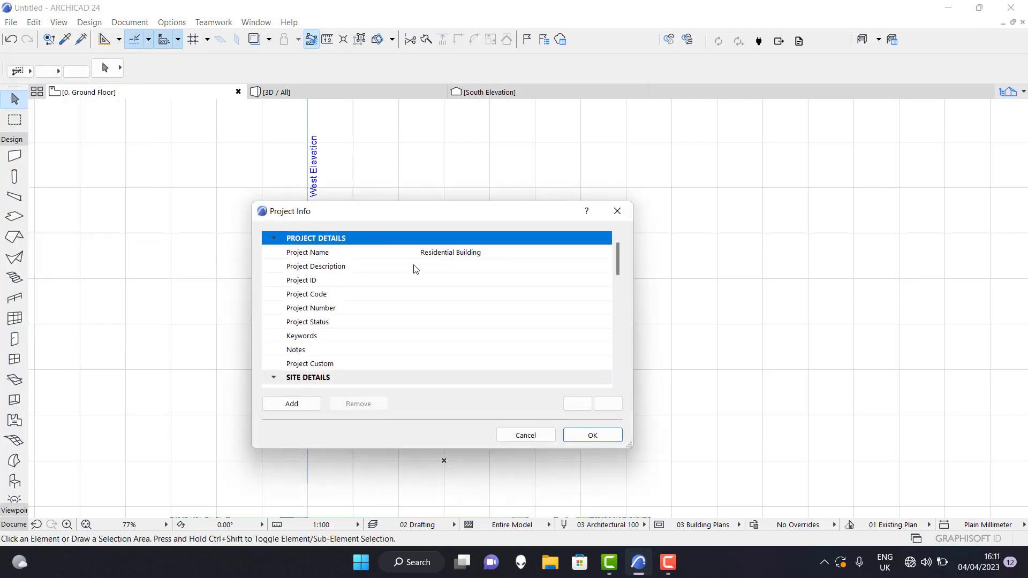
scroll(484, 249, "down", 1)
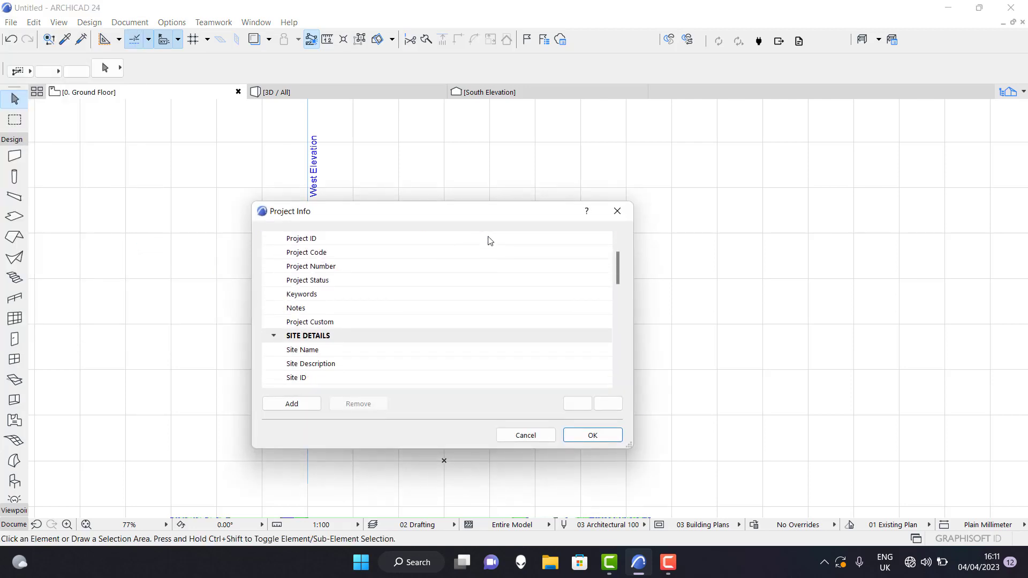
scroll(486, 239, "up", 1)
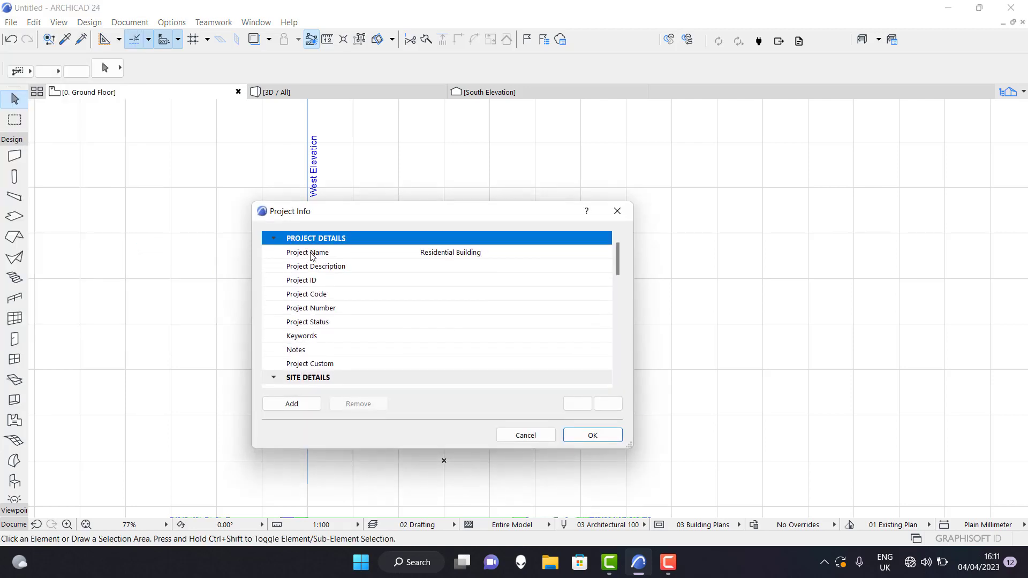
scroll(458, 314, "down", 3)
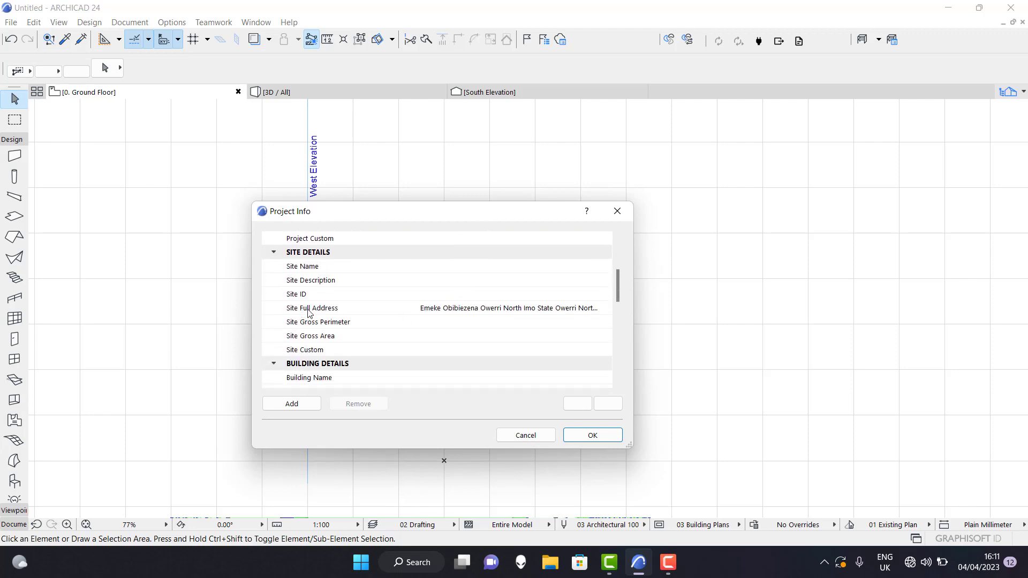
scroll(489, 321, "down", 4)
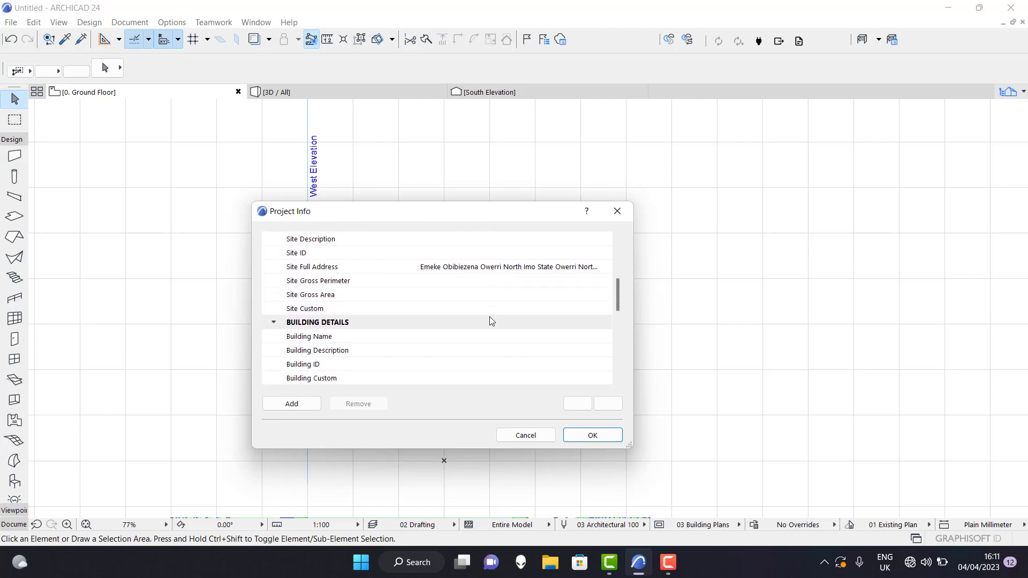
scroll(474, 321, "down", 2)
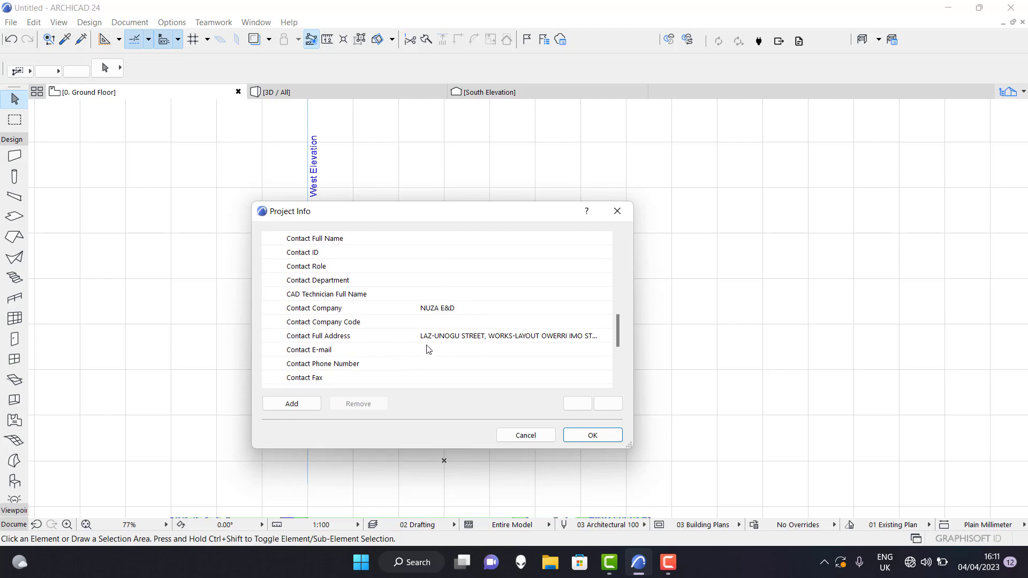
scroll(429, 350, "down", 3)
left_click(584, 436)
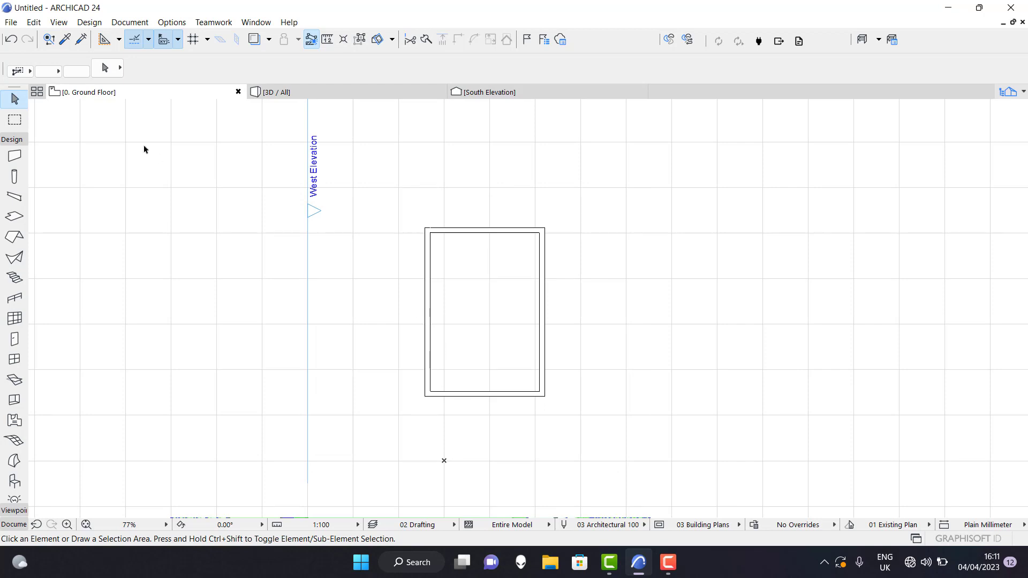
Review the story names, elevations and the Ground Floor's height to next in Story Settings and close the dialog.
left_click(88, 22)
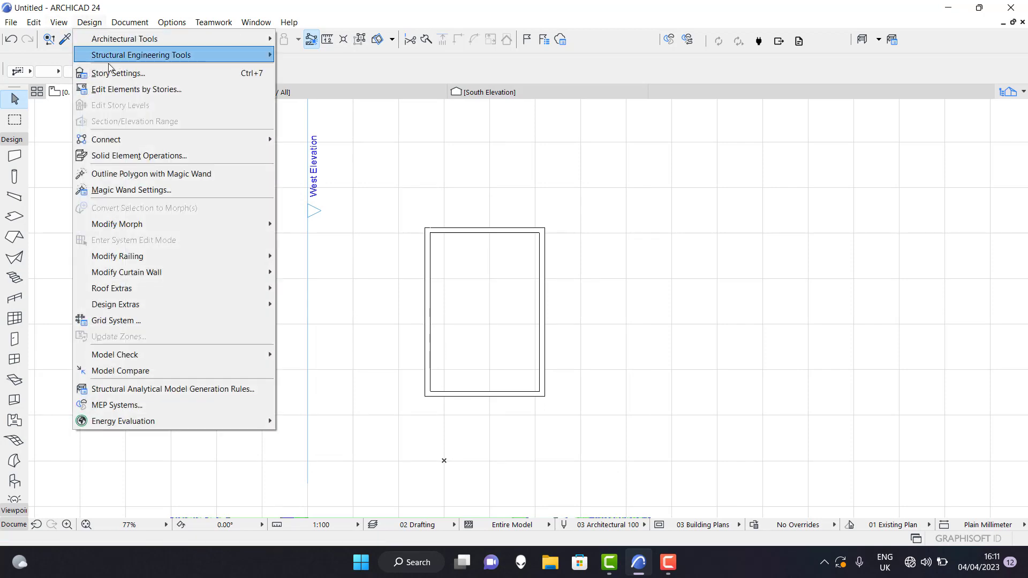
left_click(153, 73)
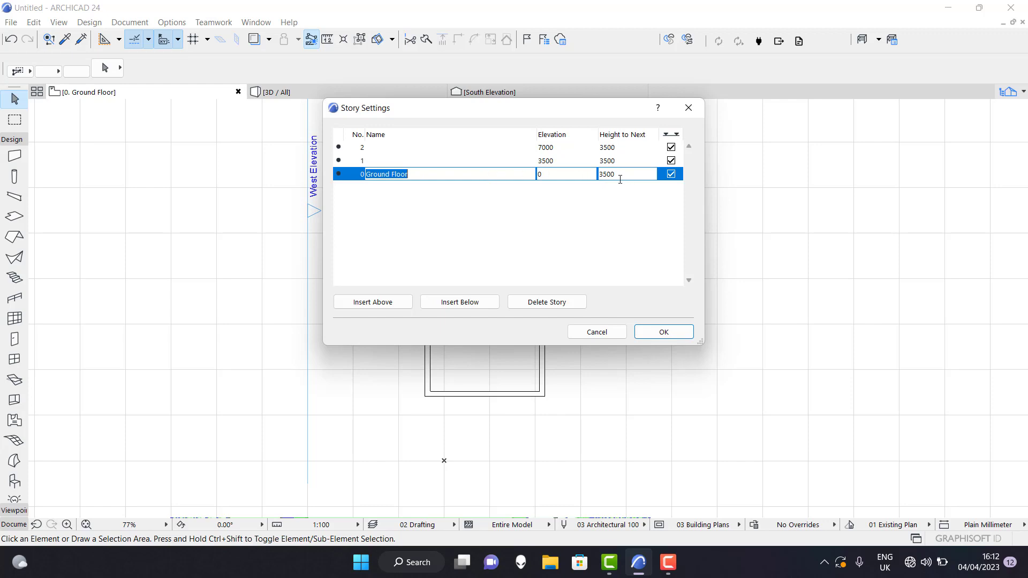
double_click(615, 177)
double_click(619, 175)
left_click(619, 175)
left_click(663, 332)
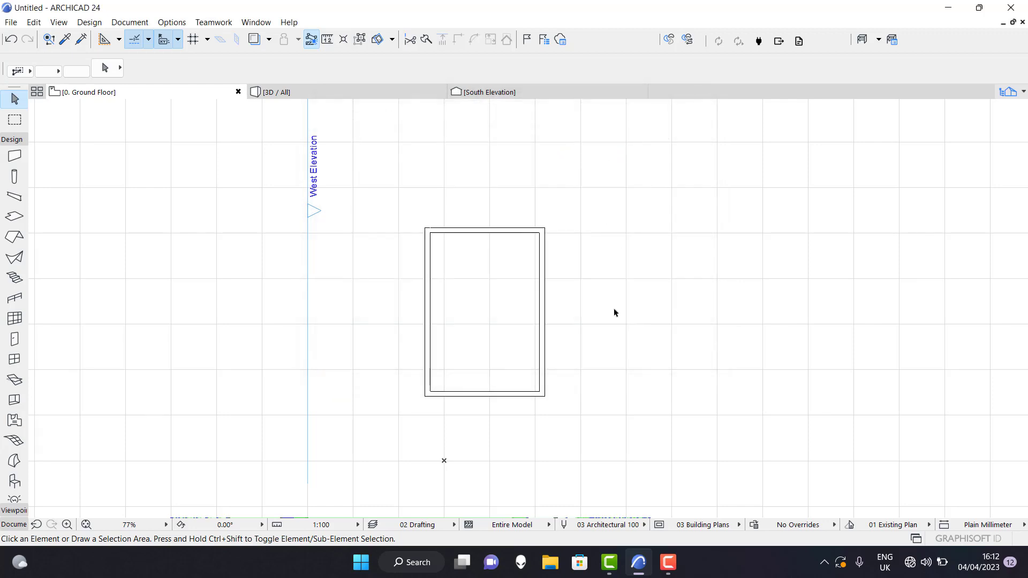
In the default wall settings, try Not Linked as the top link and relink it to 1. Story (Home + 1).
left_click(15, 156)
left_click(102, 68)
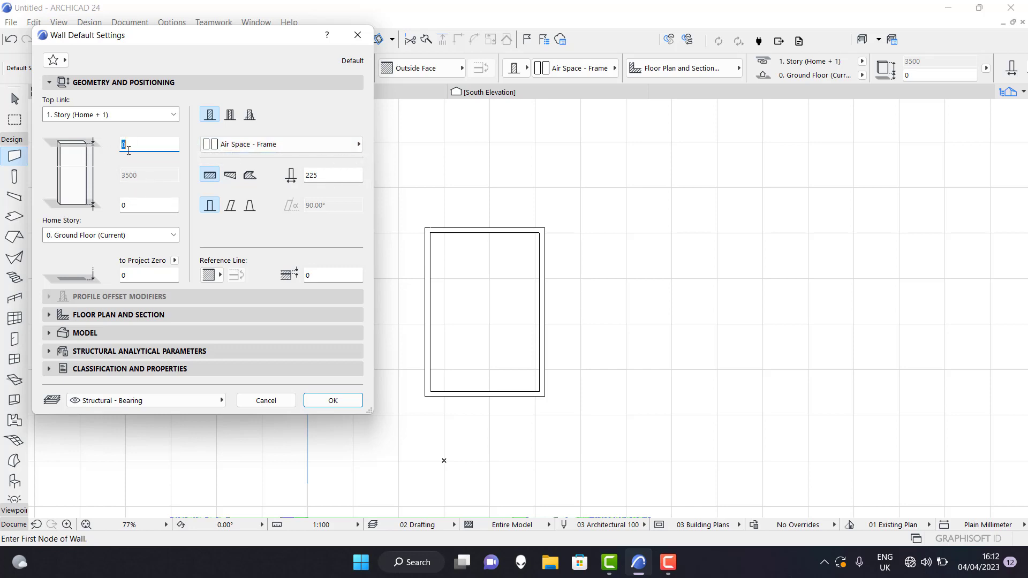
left_click(174, 115)
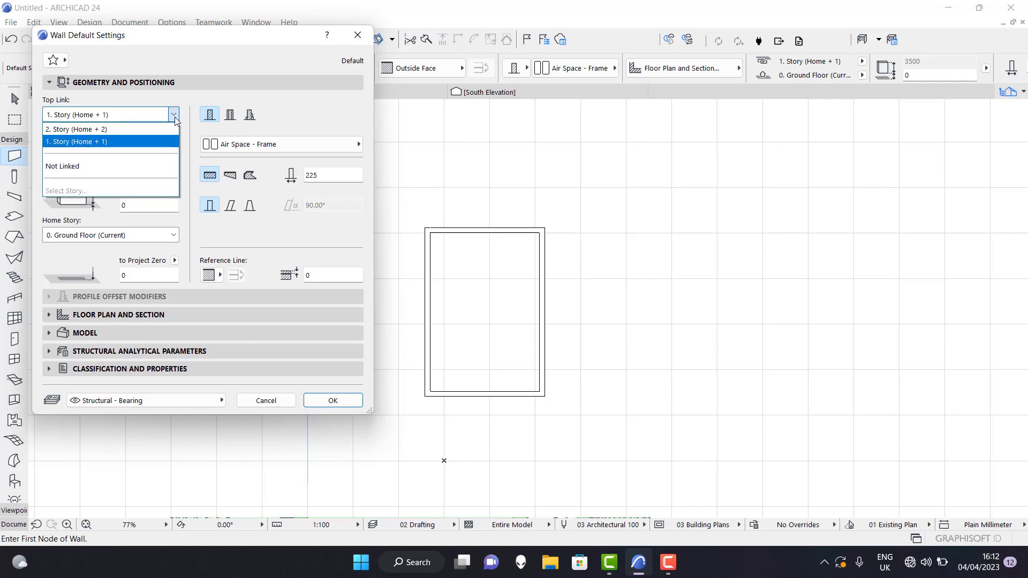
left_click(106, 166)
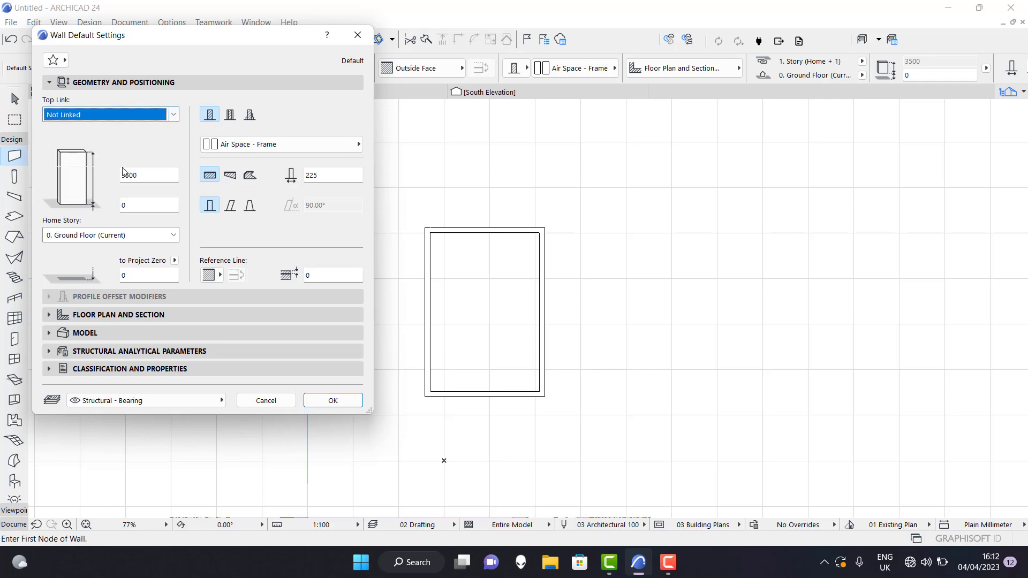
left_click(170, 116)
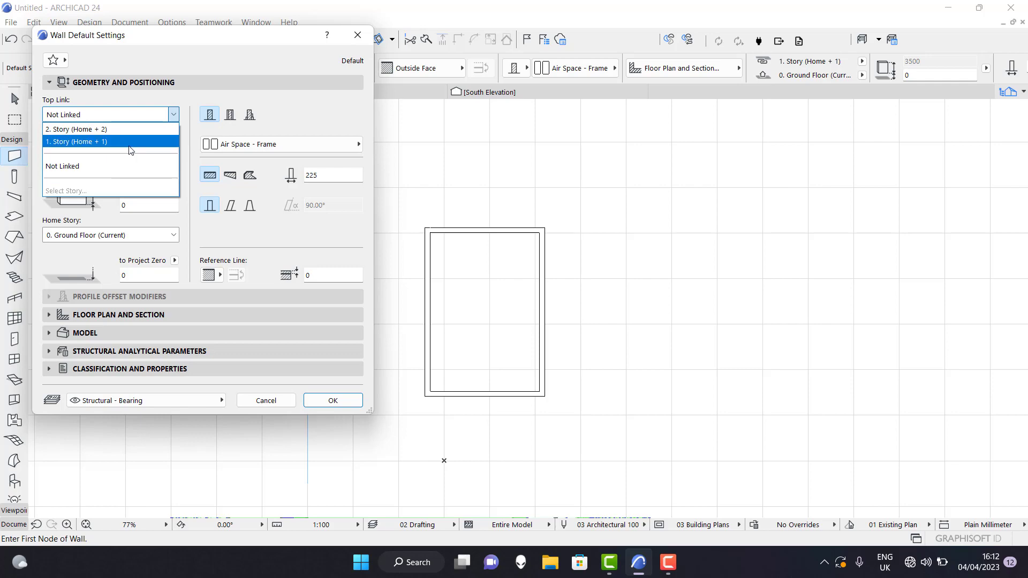
left_click(132, 144)
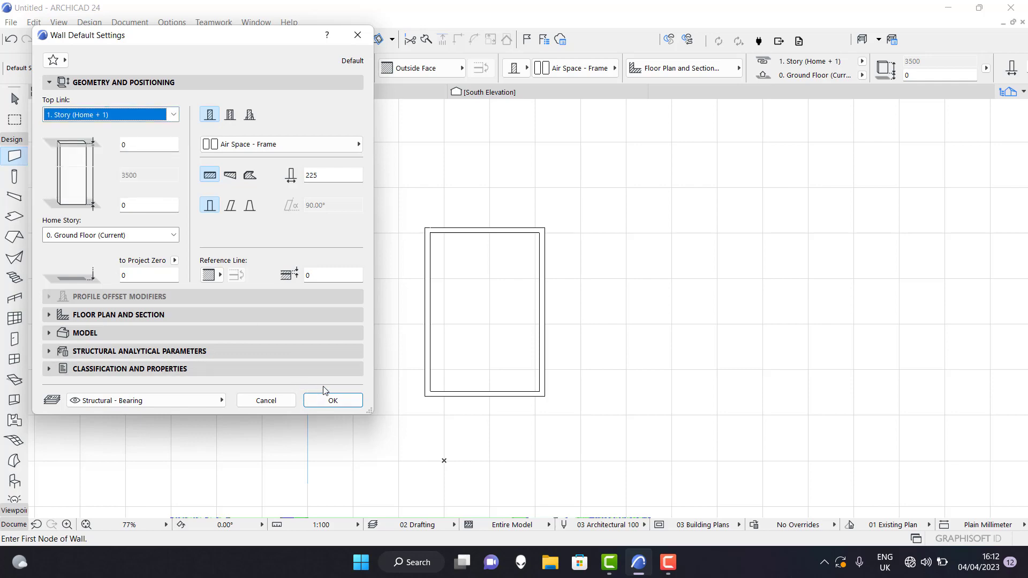
left_click(333, 401)
Browse the project's view map and layout book, open the A3 Landscape master layout and examine its title block.
scroll(438, 330, "down", 4)
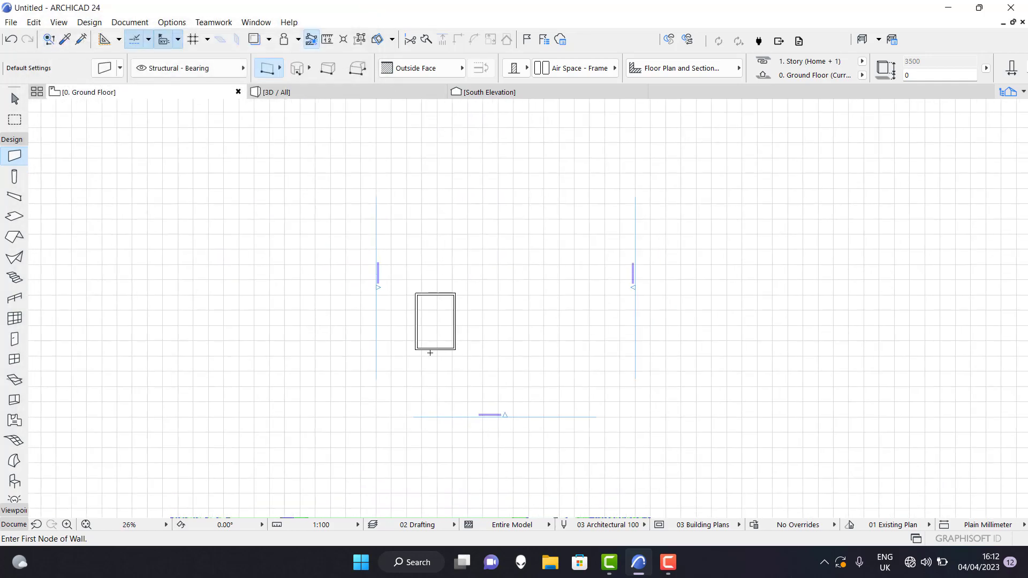
left_click(1023, 94)
scroll(899, 391, "down", 2)
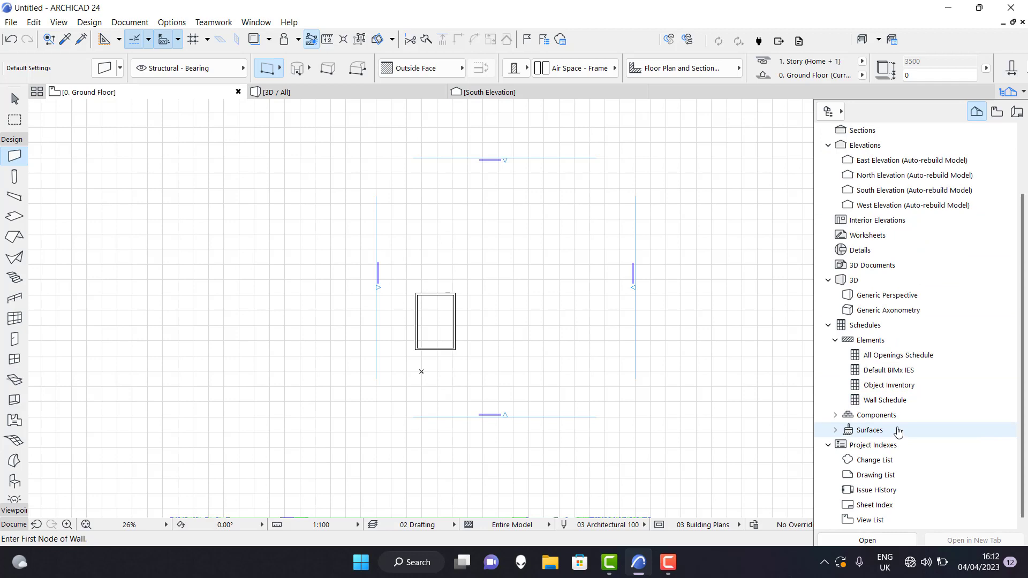
left_click(999, 114)
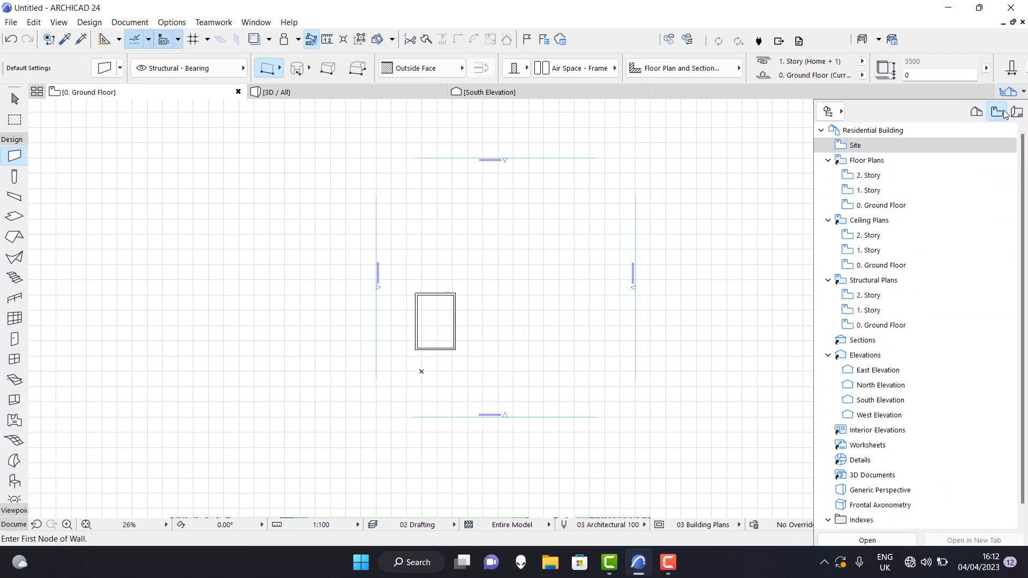
left_click(1014, 111)
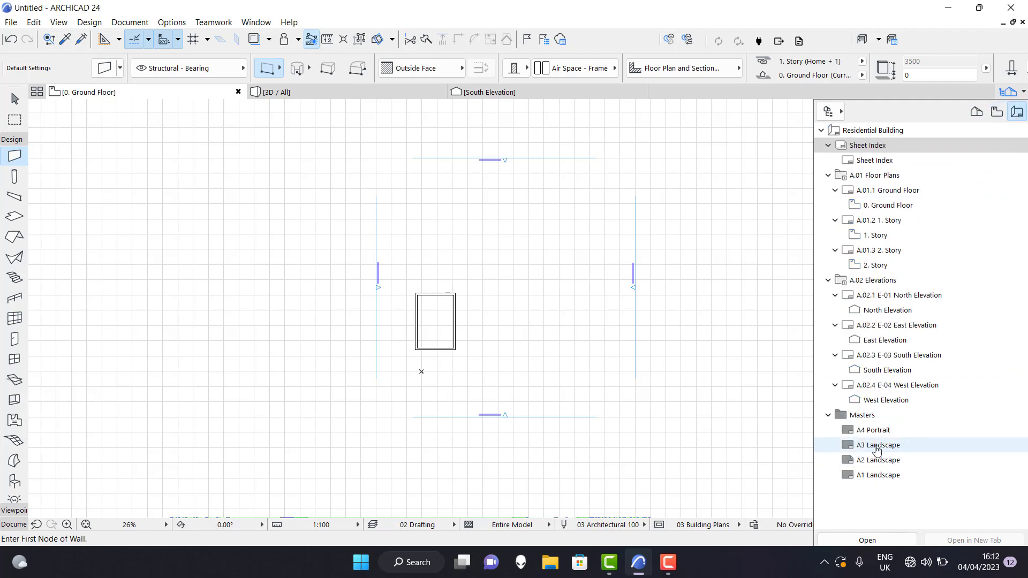
double_click(878, 443)
scroll(586, 369, "up", 8)
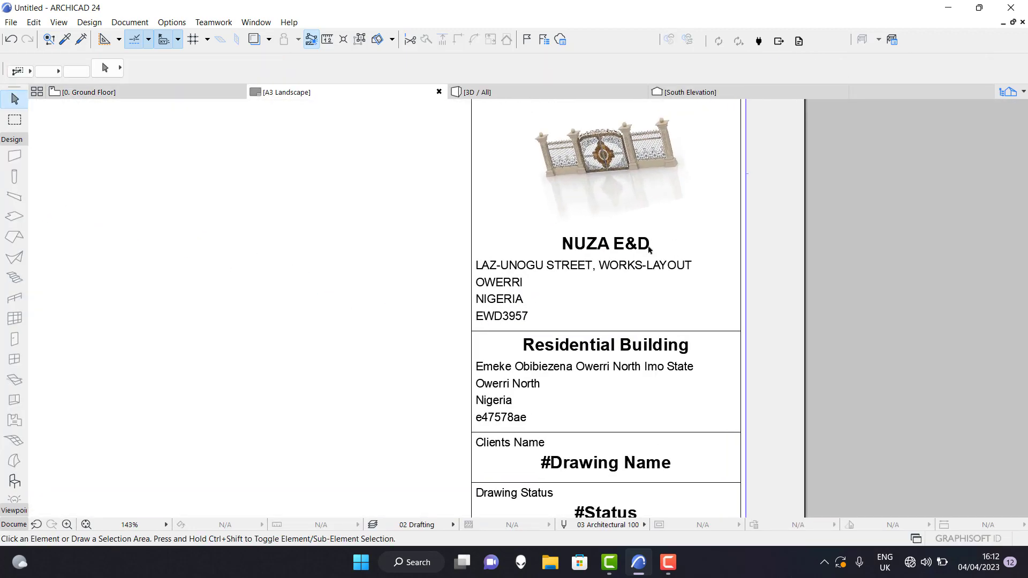
Open Project Info beside the A3 title block, compare the project, site, contact and client details with its text, and close the dialog.
left_click(11, 22)
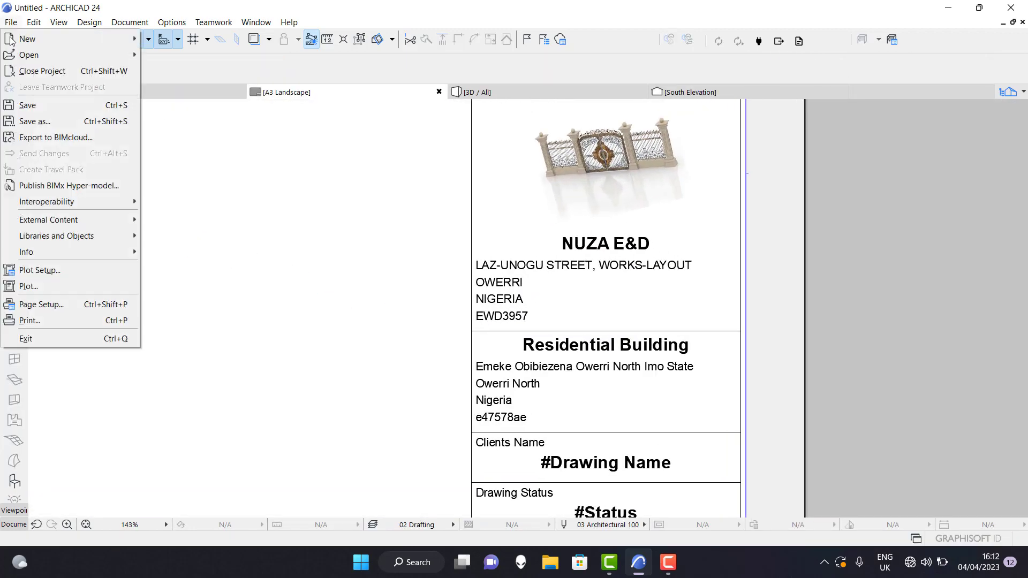
mouse_move(104, 256)
left_click(178, 252)
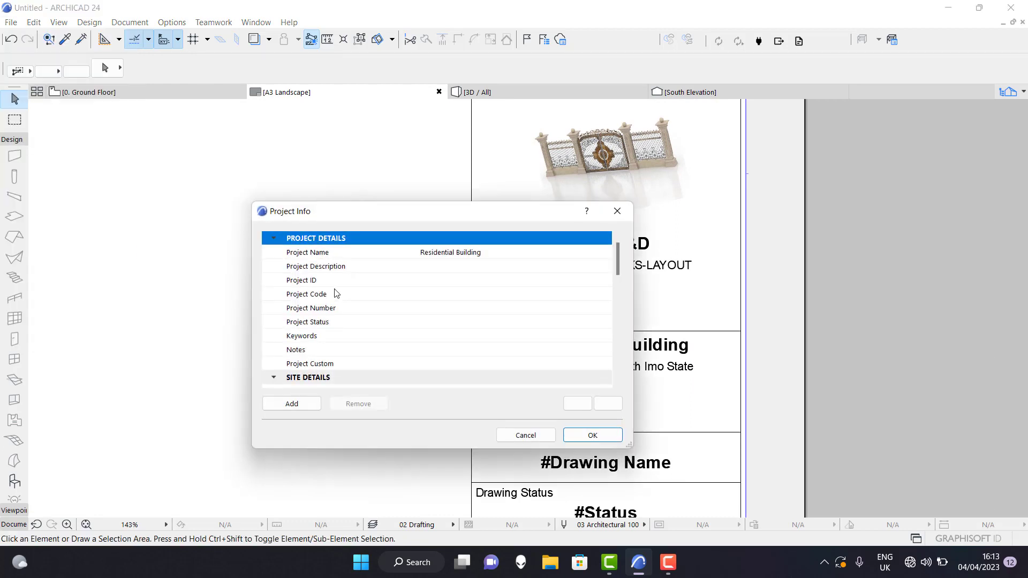
left_click_drag(420, 215, 233, 167)
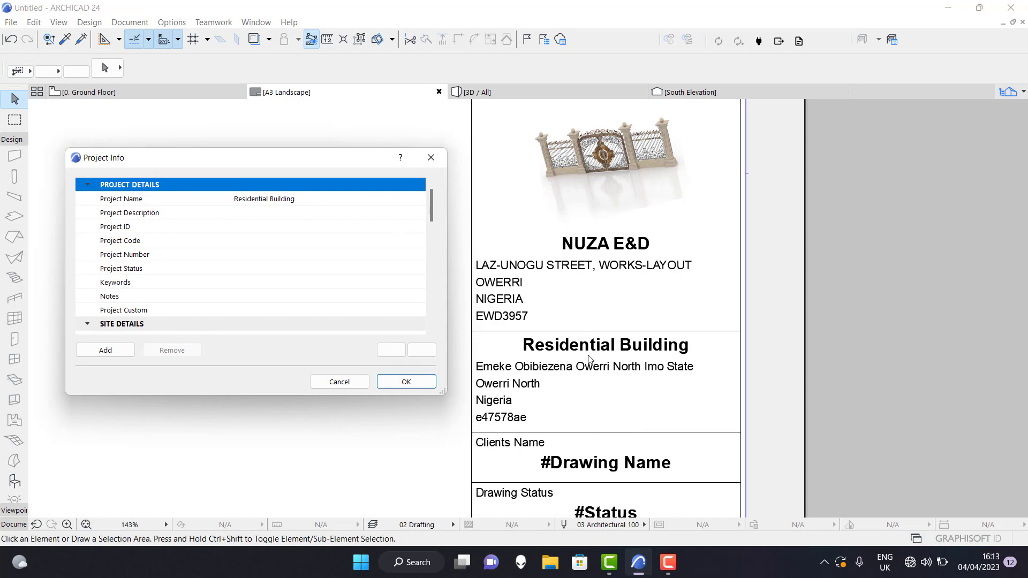
scroll(277, 259, "down", 3)
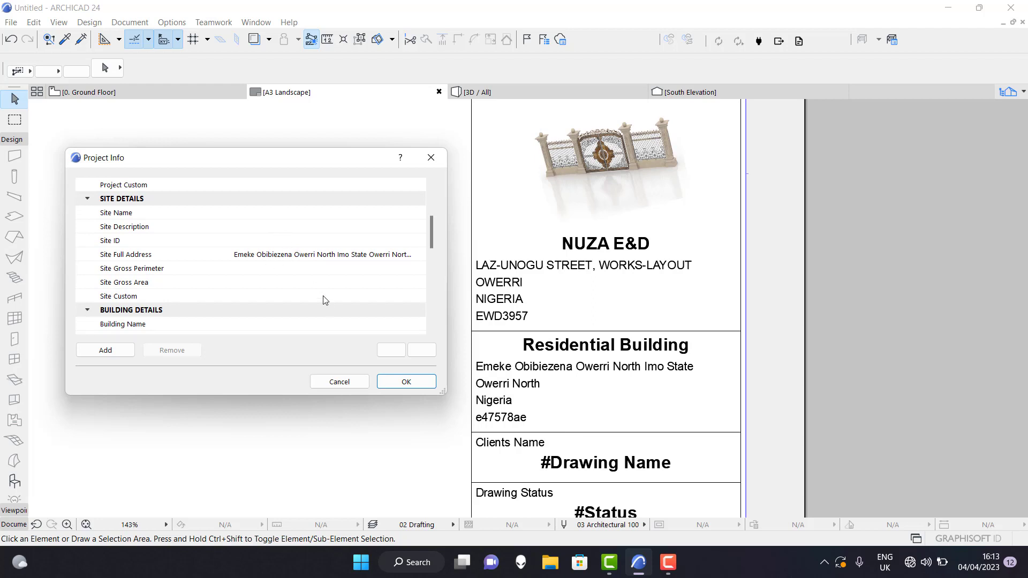
scroll(329, 296, "down", 3)
scroll(329, 295, "down", 3)
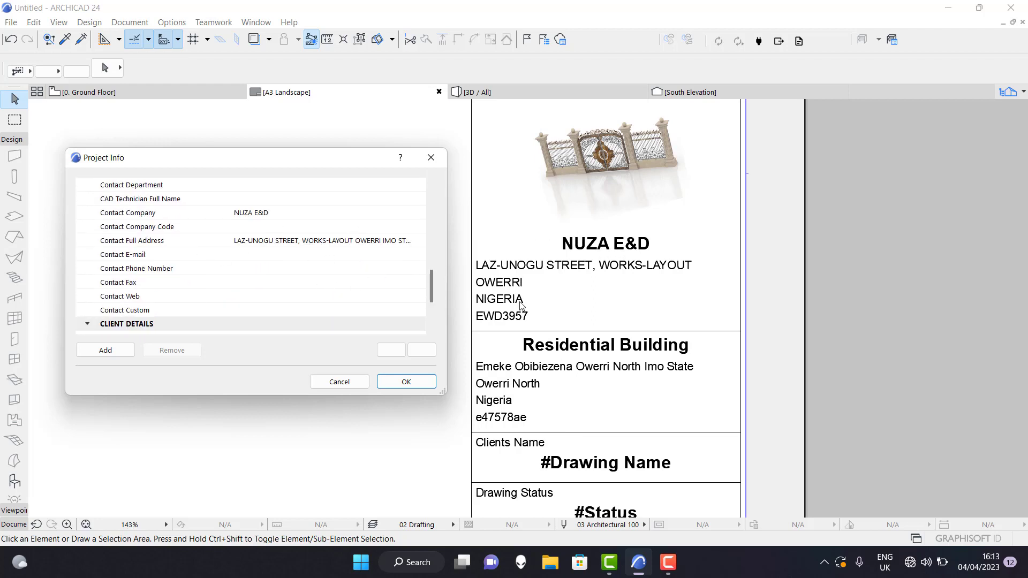
scroll(283, 282, "down", 1)
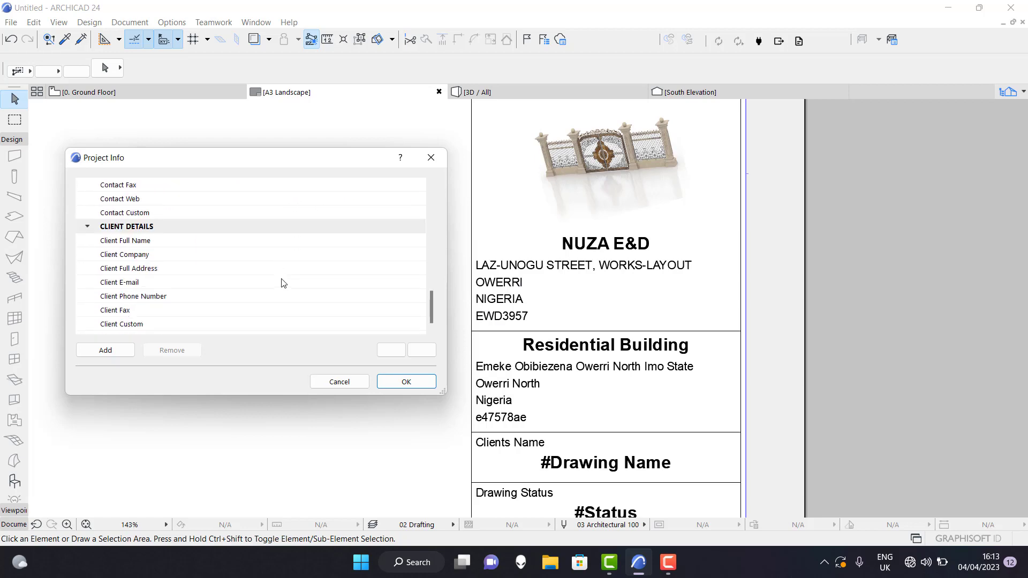
left_click(395, 382)
Examine the whole A3 Landscape sheet and its title block, from the revision history to the layout ID fields.
scroll(655, 319, "down", 5)
scroll(641, 339, "up", 1)
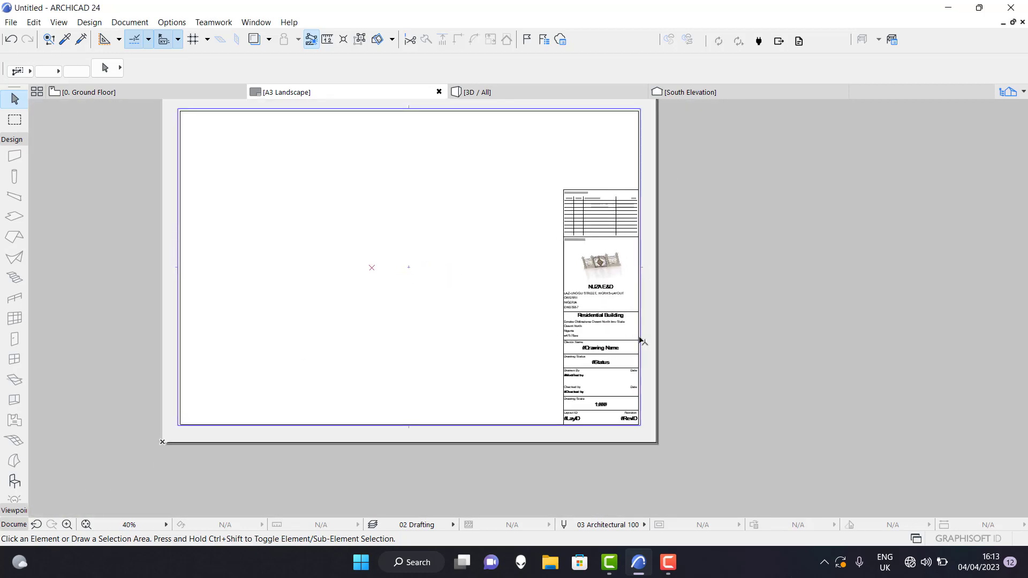
scroll(641, 369, "down", 2)
scroll(641, 372, "up", 2)
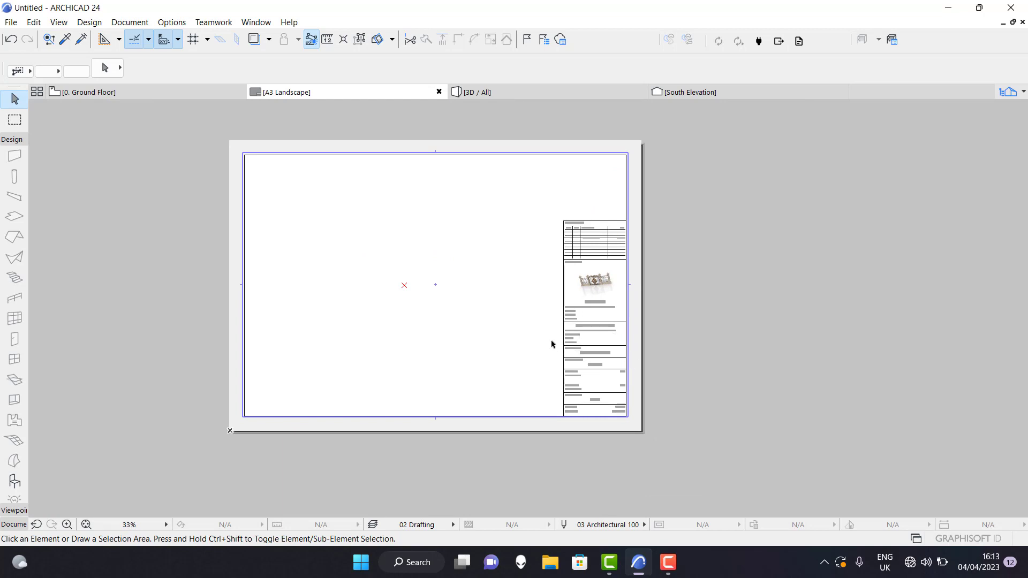
scroll(600, 343, "up", 3)
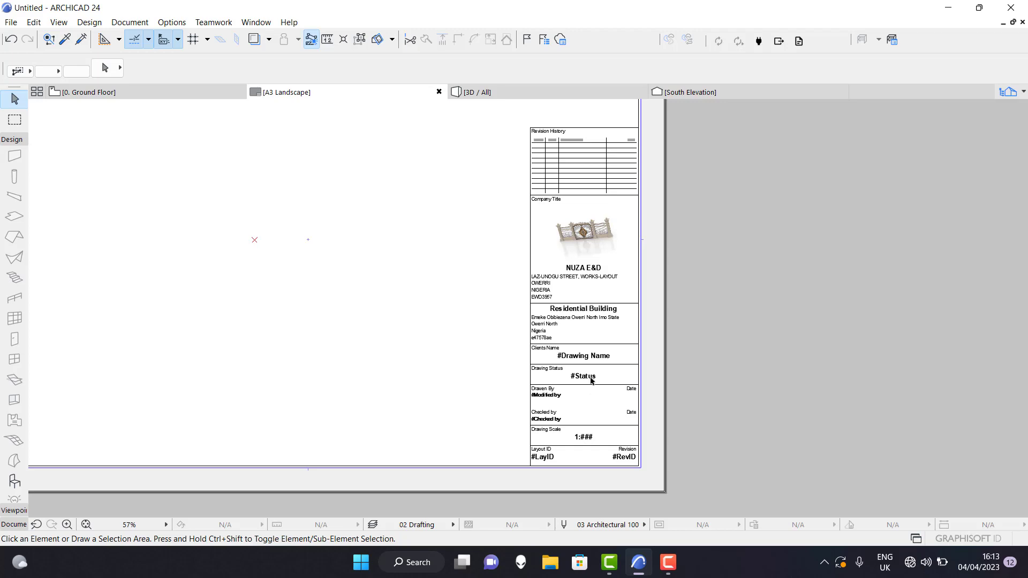
scroll(598, 376, "down", 1)
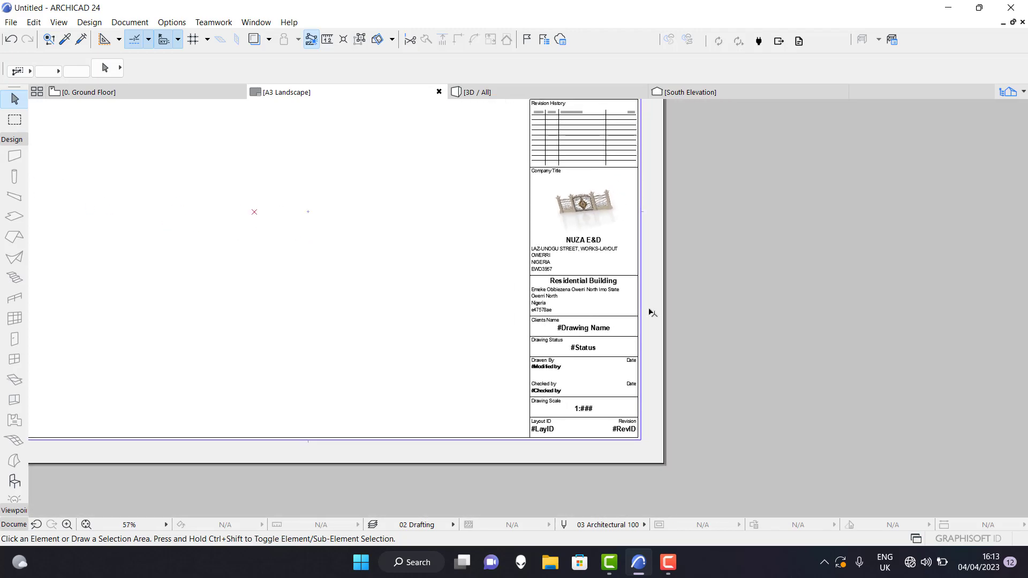
Open the A2 Landscape master layout and examine the company and project details in its title block.
left_click(1008, 90)
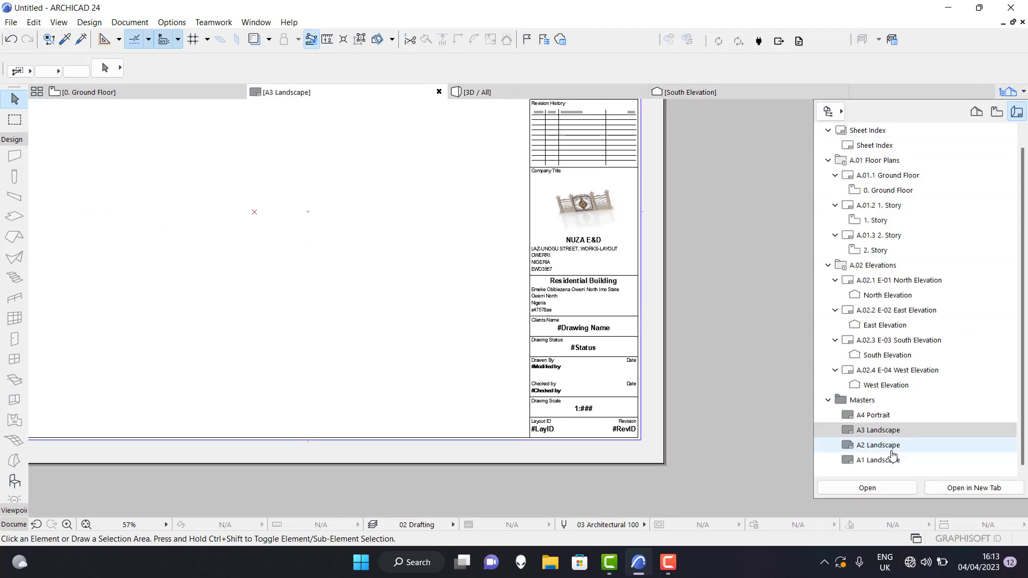
double_click(891, 454)
scroll(891, 455, "up", 4)
scroll(744, 381, "down", 2)
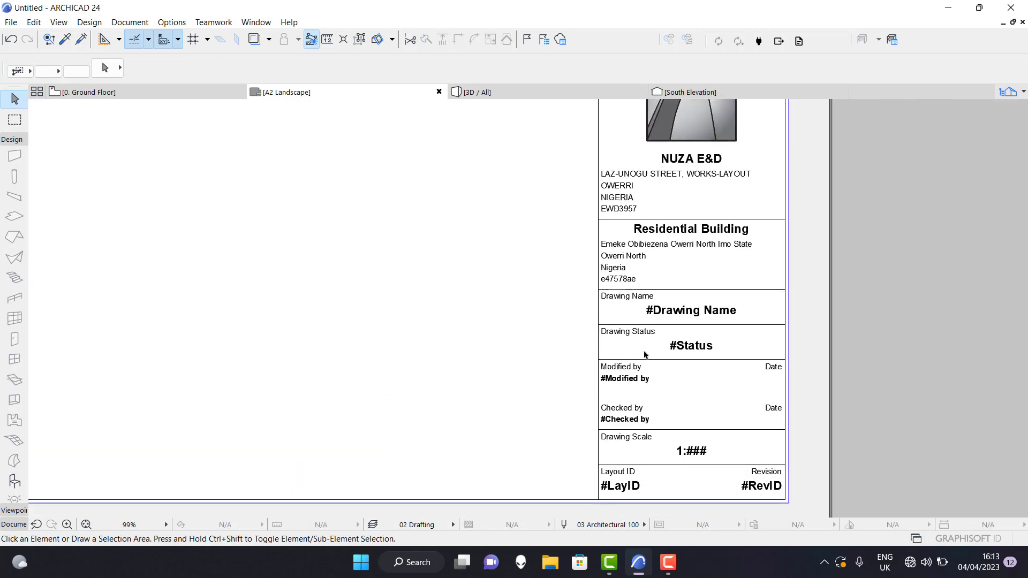
Open the A1 Landscape master layout and examine its title block details and its placement on the full sheet.
left_click(1008, 90)
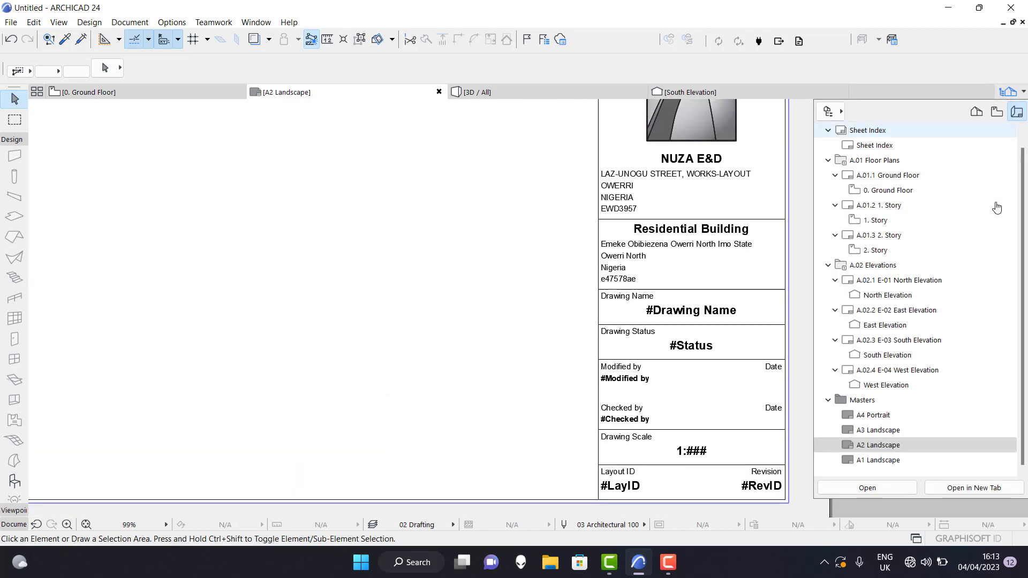
double_click(906, 457)
scroll(579, 347, "down", 5)
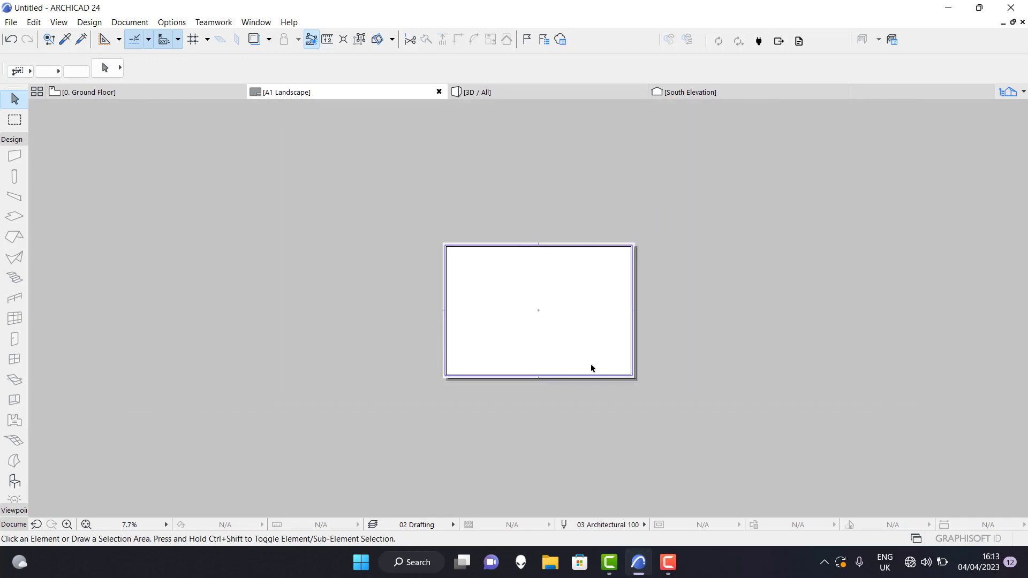
scroll(631, 348, "up", 4)
scroll(650, 334, "up", 2)
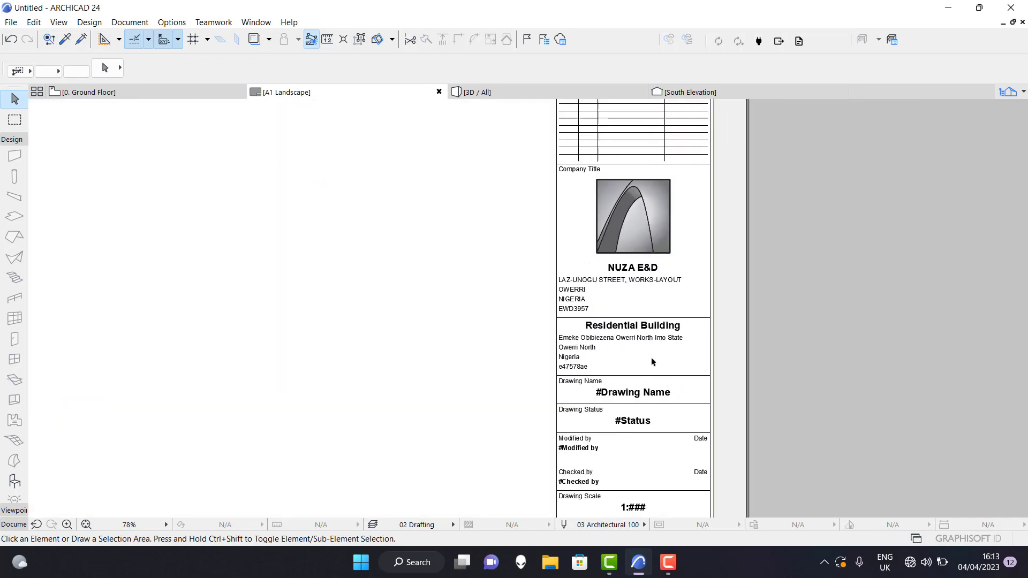
scroll(651, 360, "down", 5)
scroll(618, 403, "up", 1)
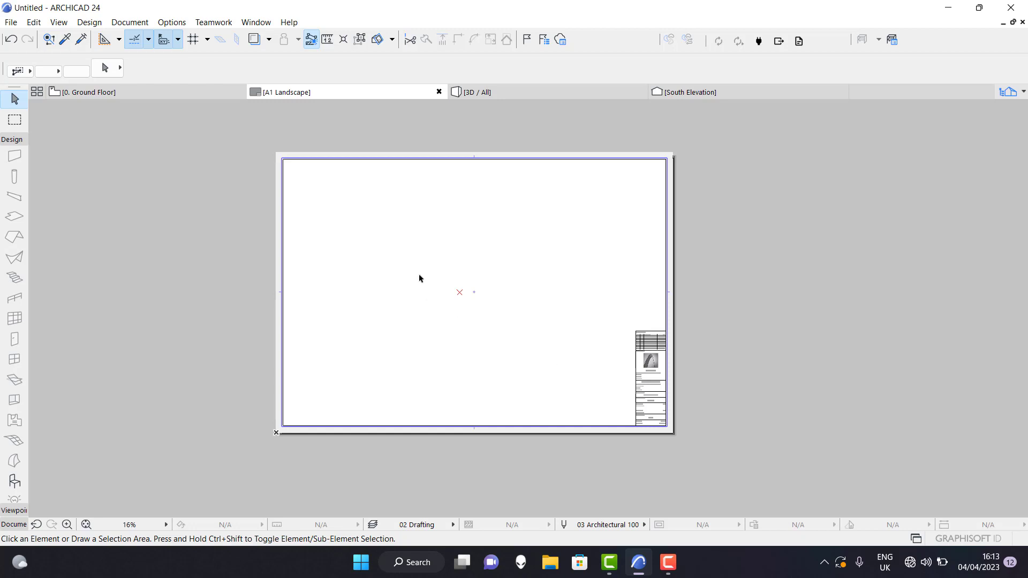
scroll(498, 298, "up", 1)
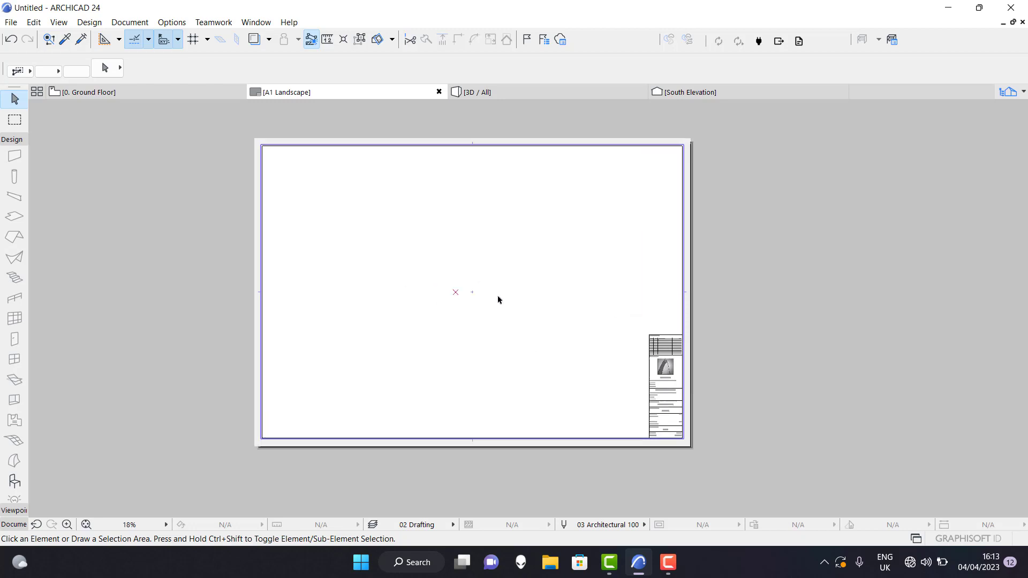
scroll(487, 395, "down", 3)
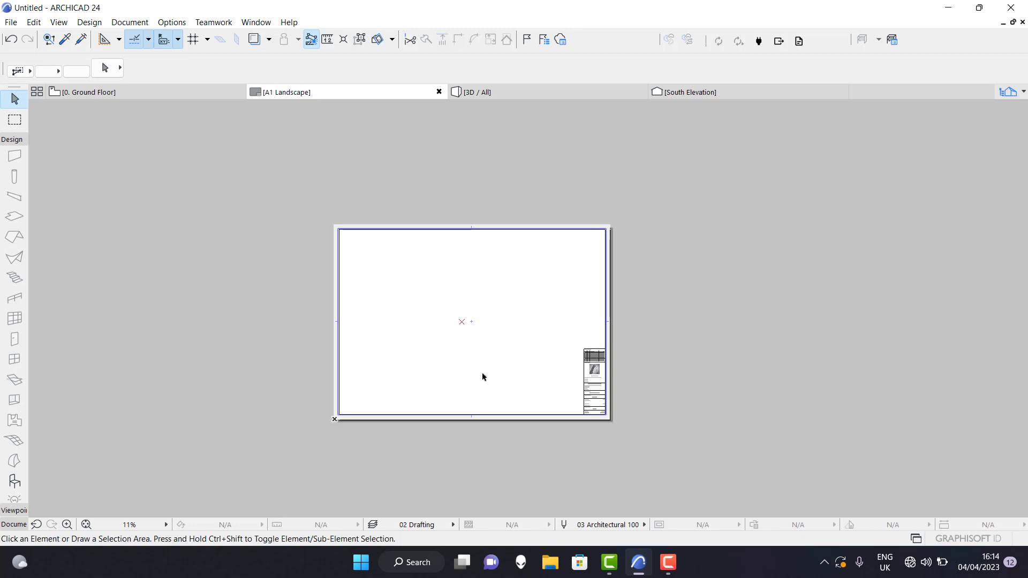
scroll(491, 362, "up", 3)
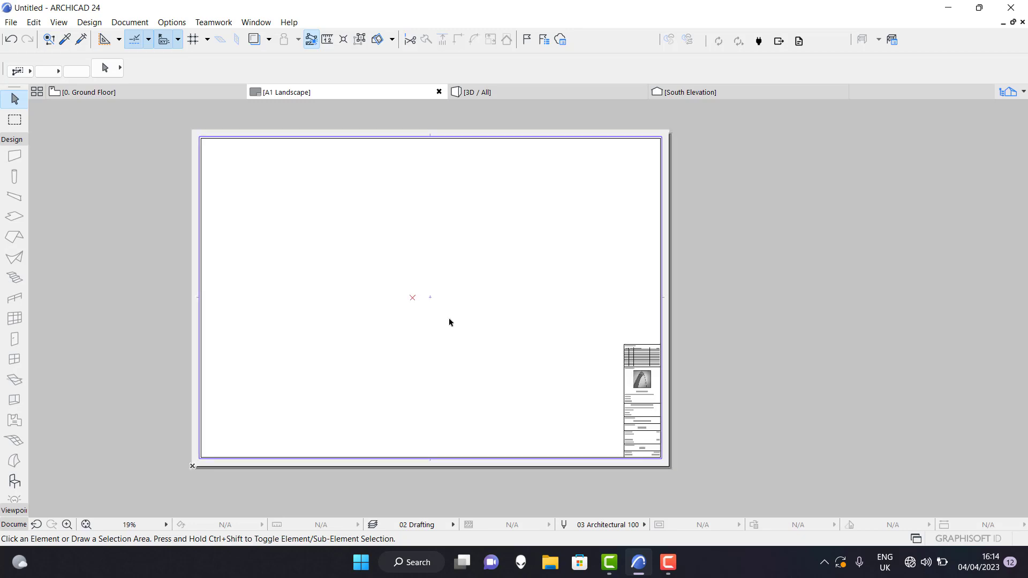